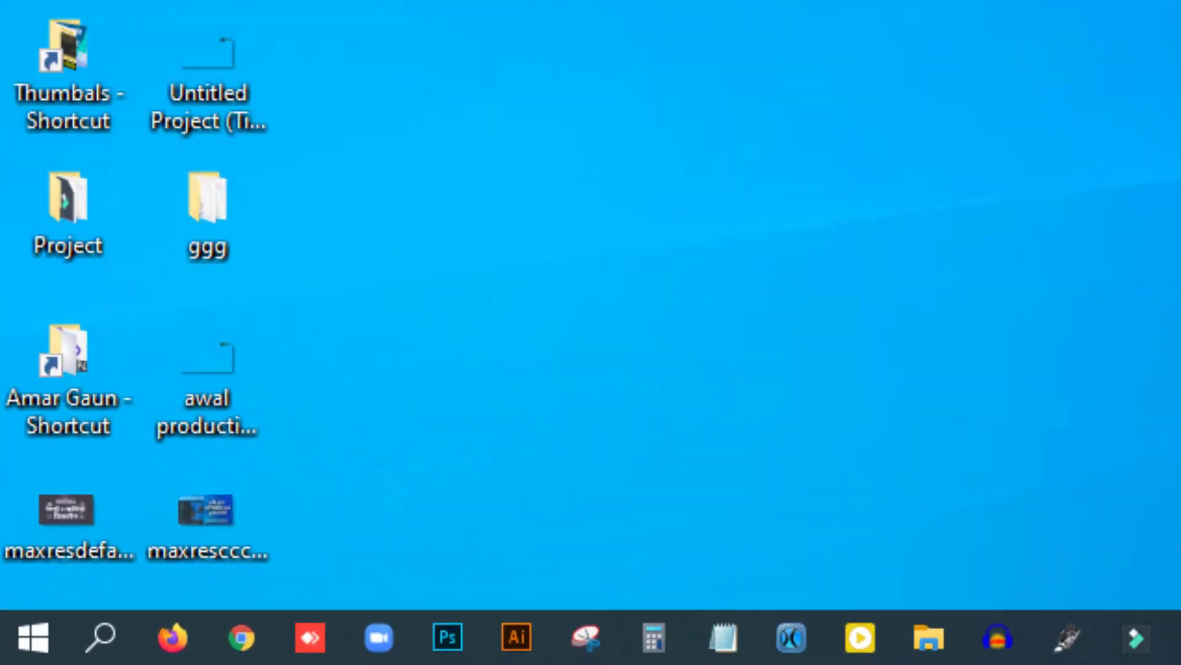
Search Windows for the Startup Apps system settings and open them.
{"action": "left_click", "coordinate": [209, 618]}
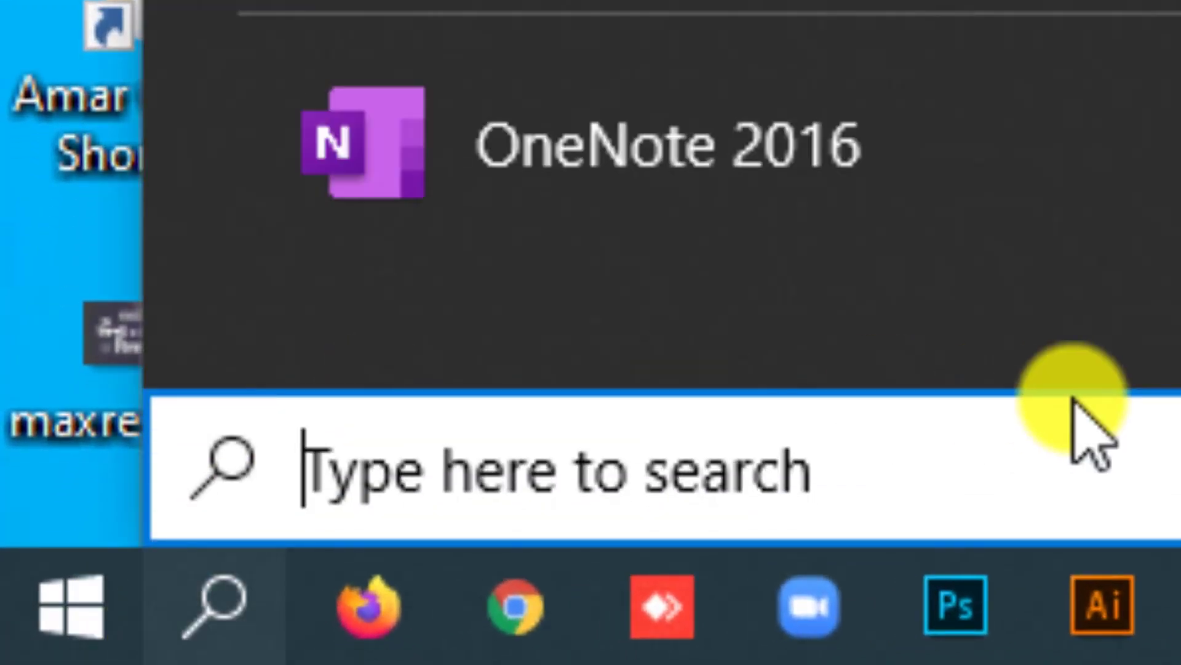
{"action": "type", "text": "start"}
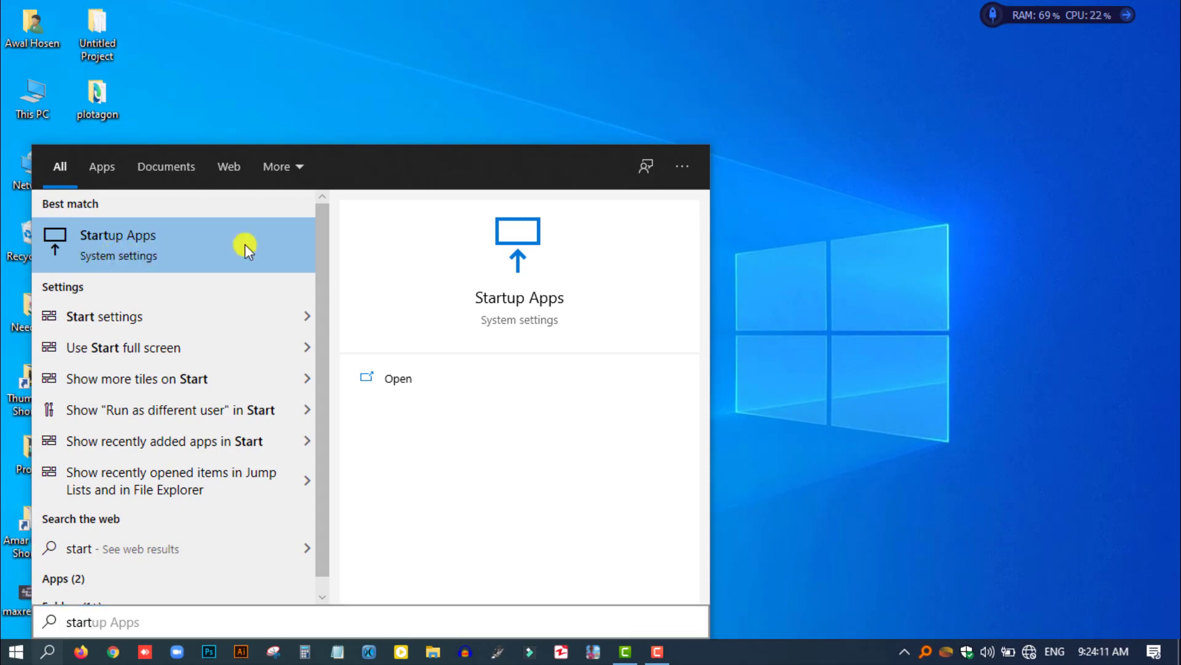
{"action": "left_click", "coordinate": [245, 245]}
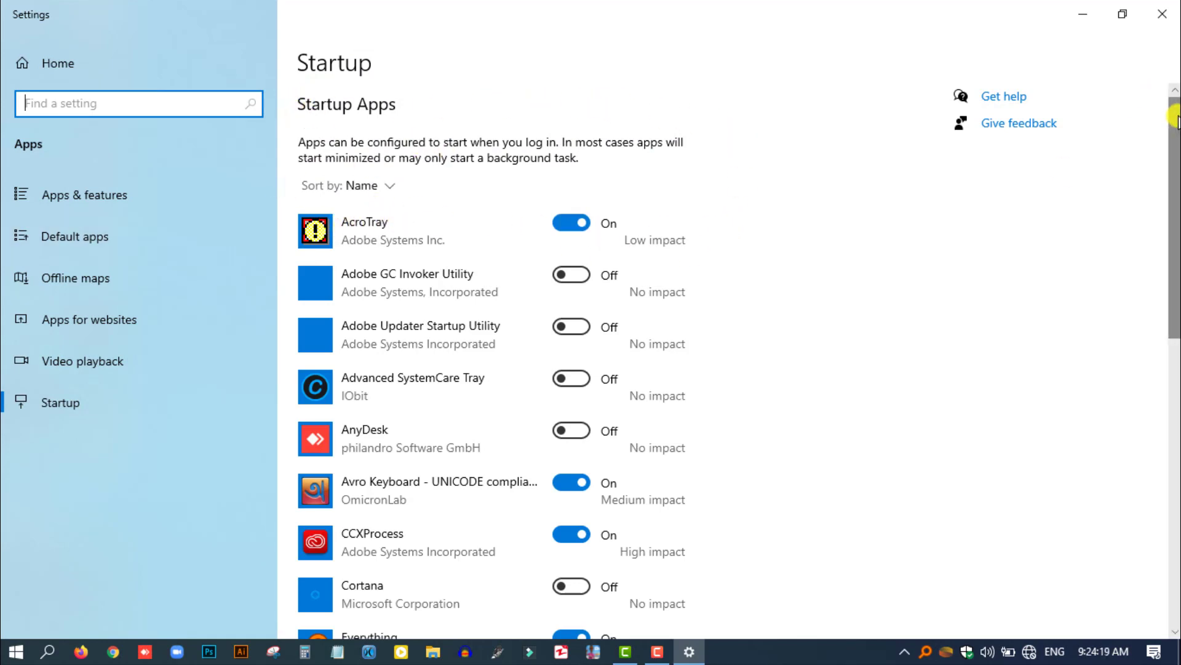
Turn off automatic startup for _2EDB985ECFBBFE33C5FE30.exe near the end of the startup apps list.
{"action": "left_click_drag", "start_coordinate": [1176, 113], "coordinate": [1172, 160]}
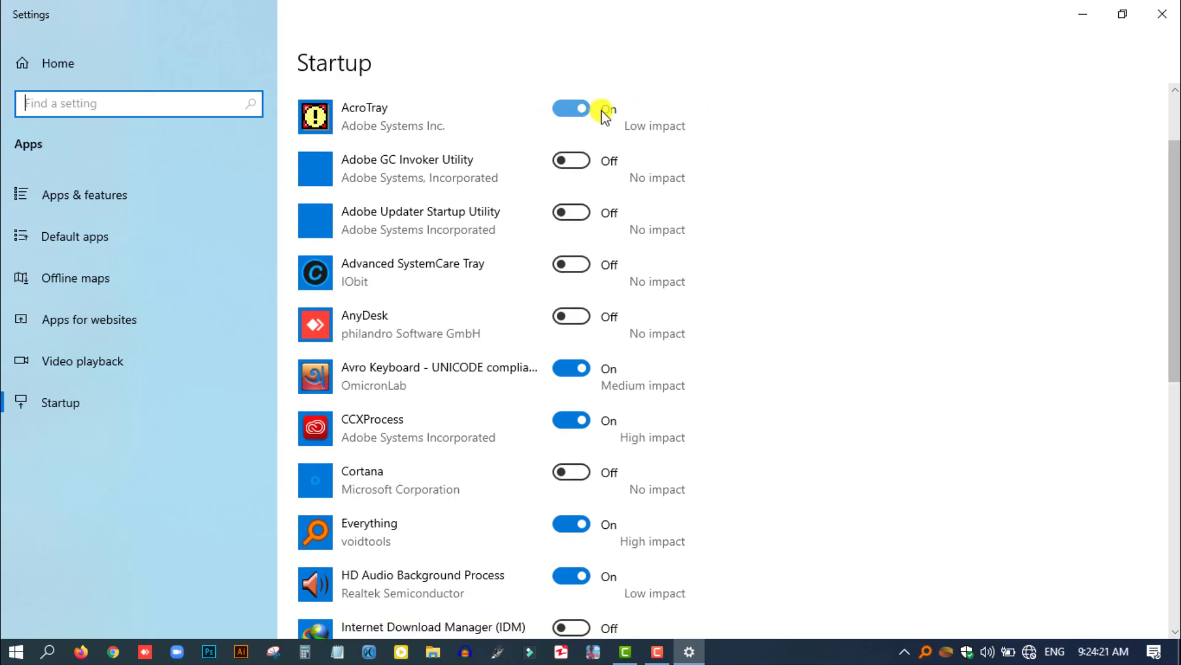
{"action": "left_click_drag", "start_coordinate": [1170, 151], "coordinate": [1171, 422]}
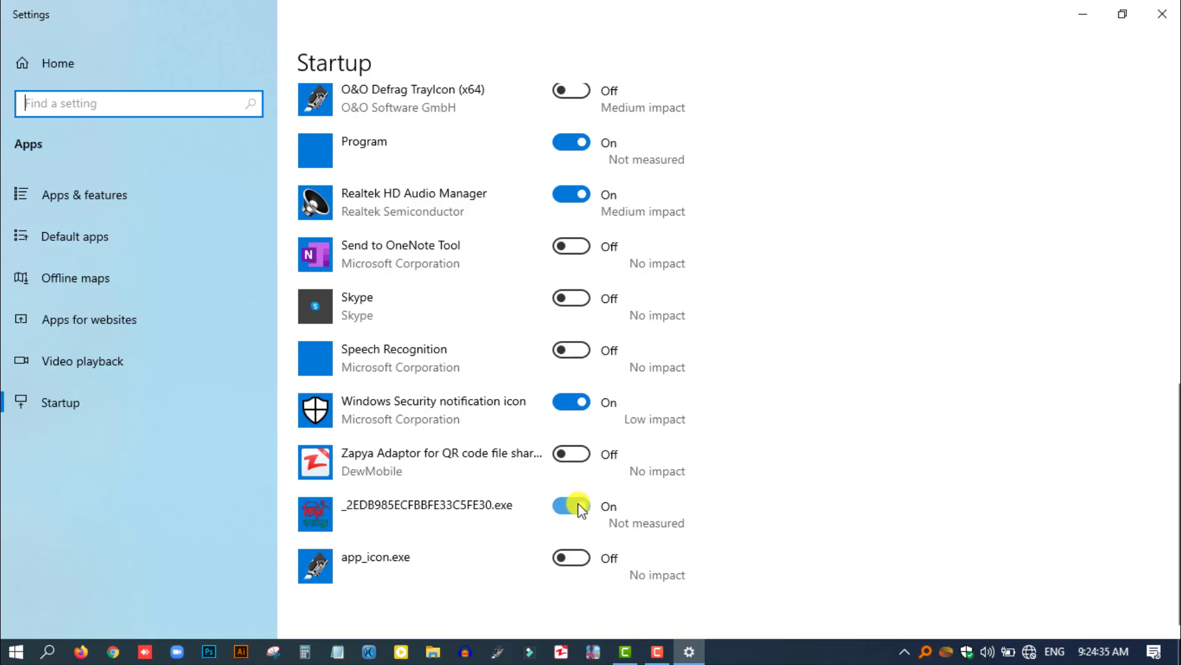
{"action": "left_click", "coordinate": [563, 512]}
{"action": "left_click", "coordinate": [563, 513]}
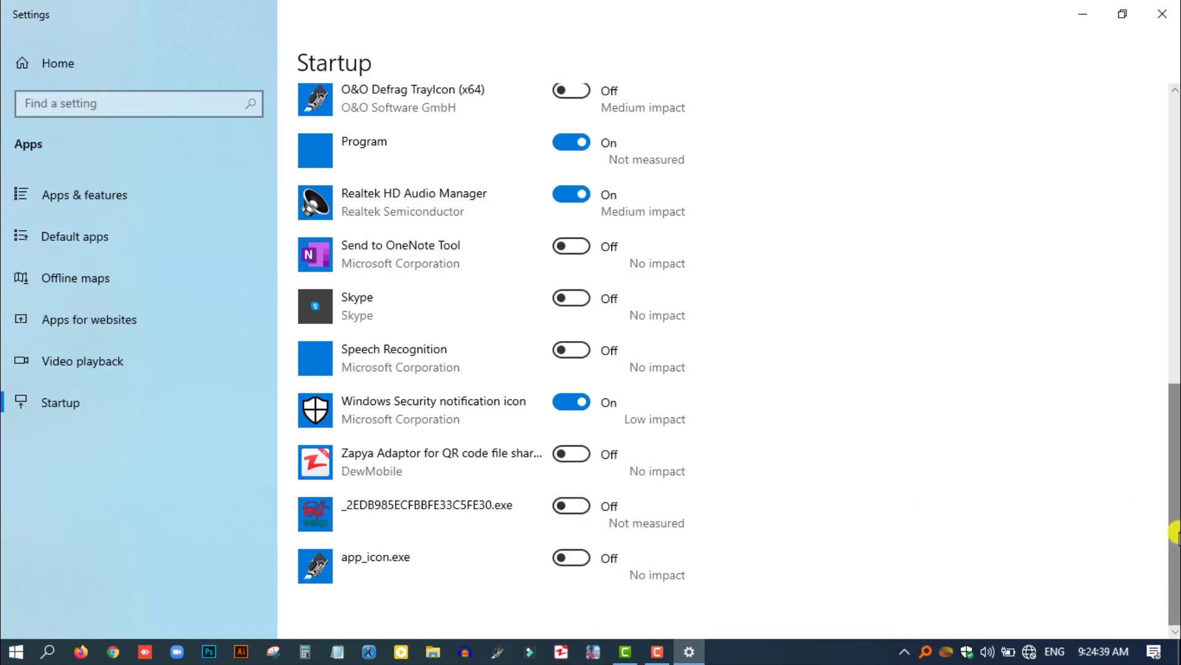
Turn off the Everything and CCXProcess startup apps, and close the Settings window.
{"action": "scroll", "coordinate": [1175, 526], "scroll_direction": "up", "scroll_amount": 1}
{"action": "left_click_drag", "start_coordinate": [1175, 524], "coordinate": [1176, 500]}
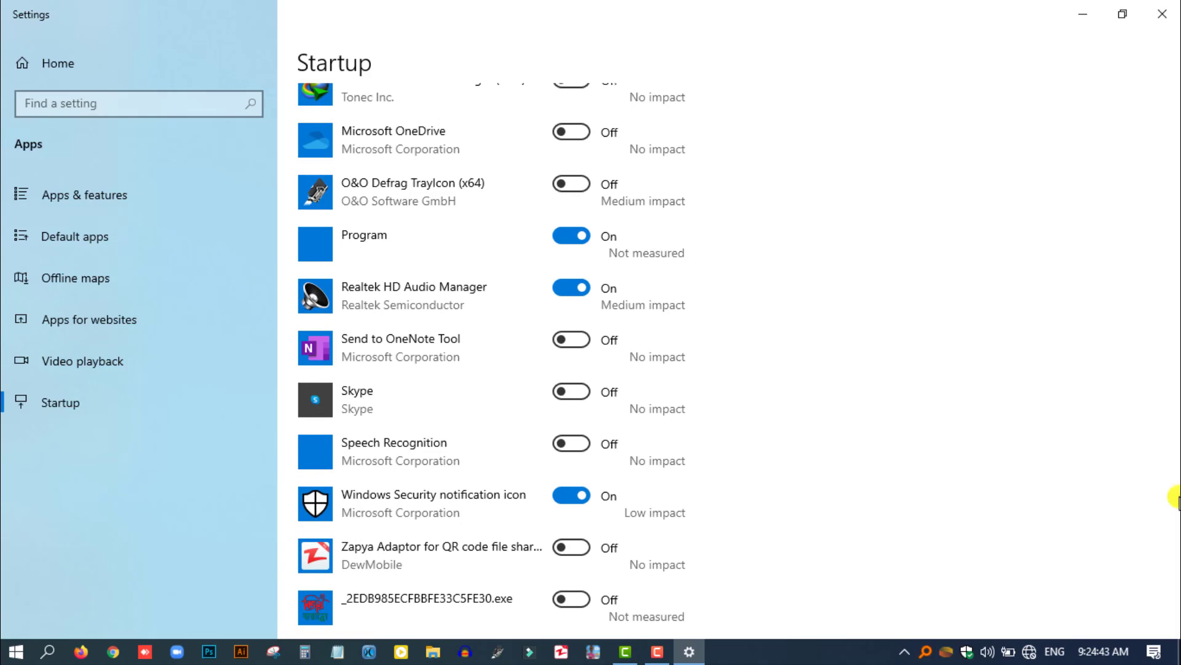
{"action": "left_click_drag", "start_coordinate": [1175, 500], "coordinate": [1174, 362]}
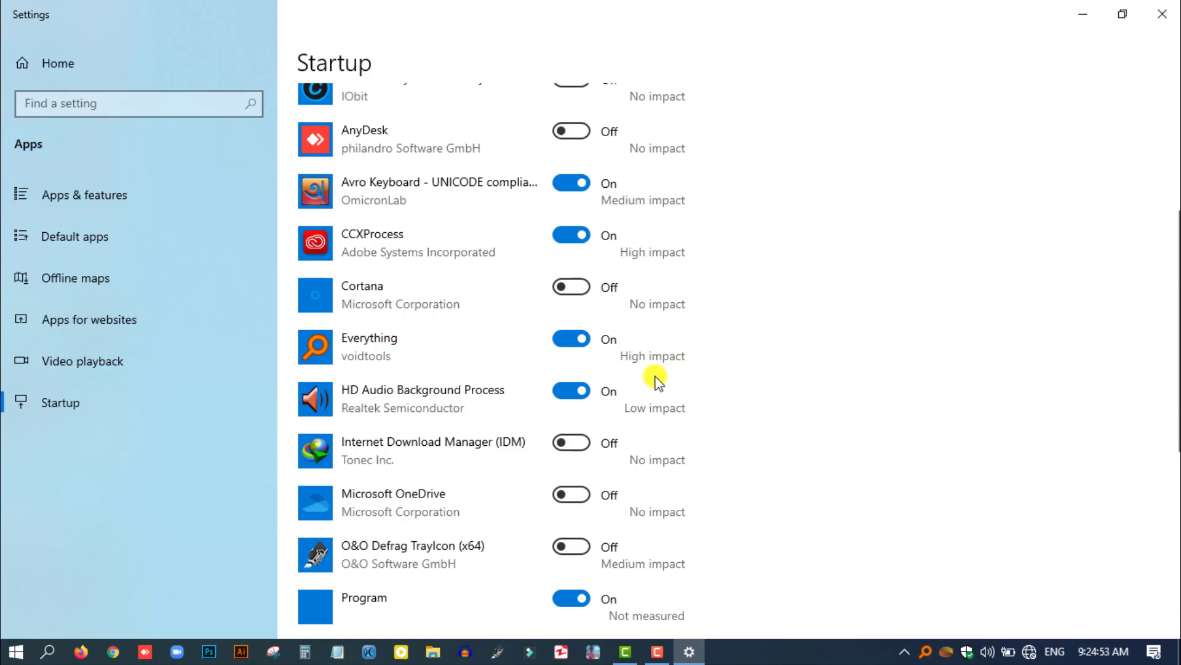
{"action": "left_click", "coordinate": [574, 340]}
{"action": "left_click_drag", "start_coordinate": [1174, 405], "coordinate": [1175, 326]}
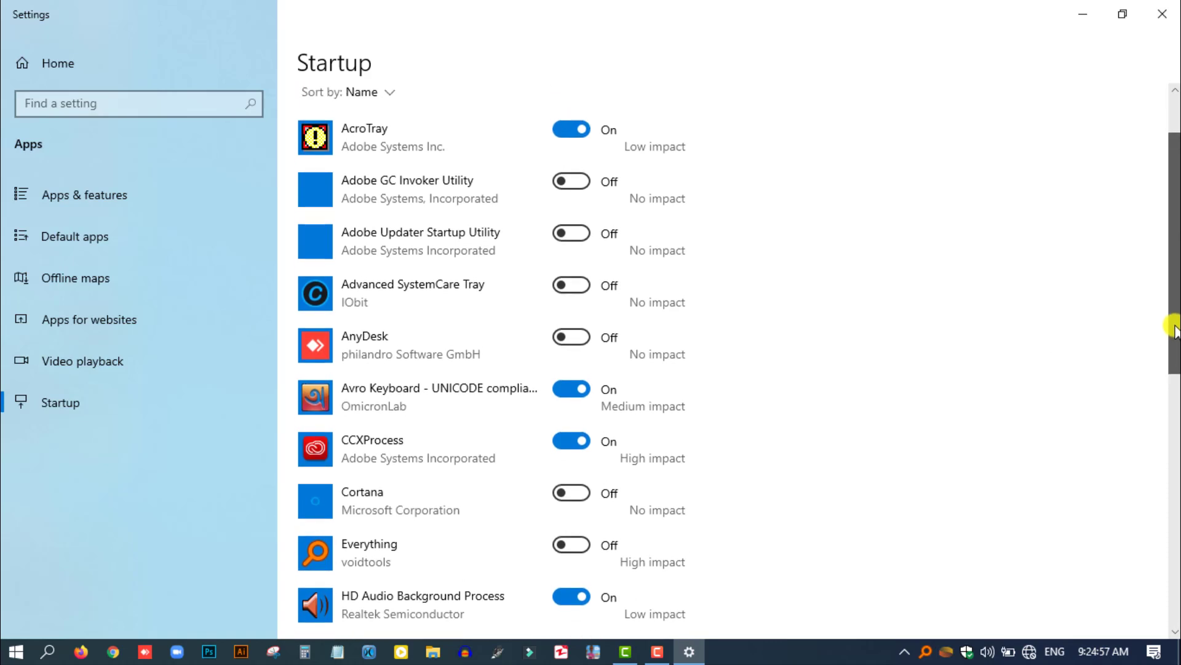
{"action": "left_click", "coordinate": [567, 458]}
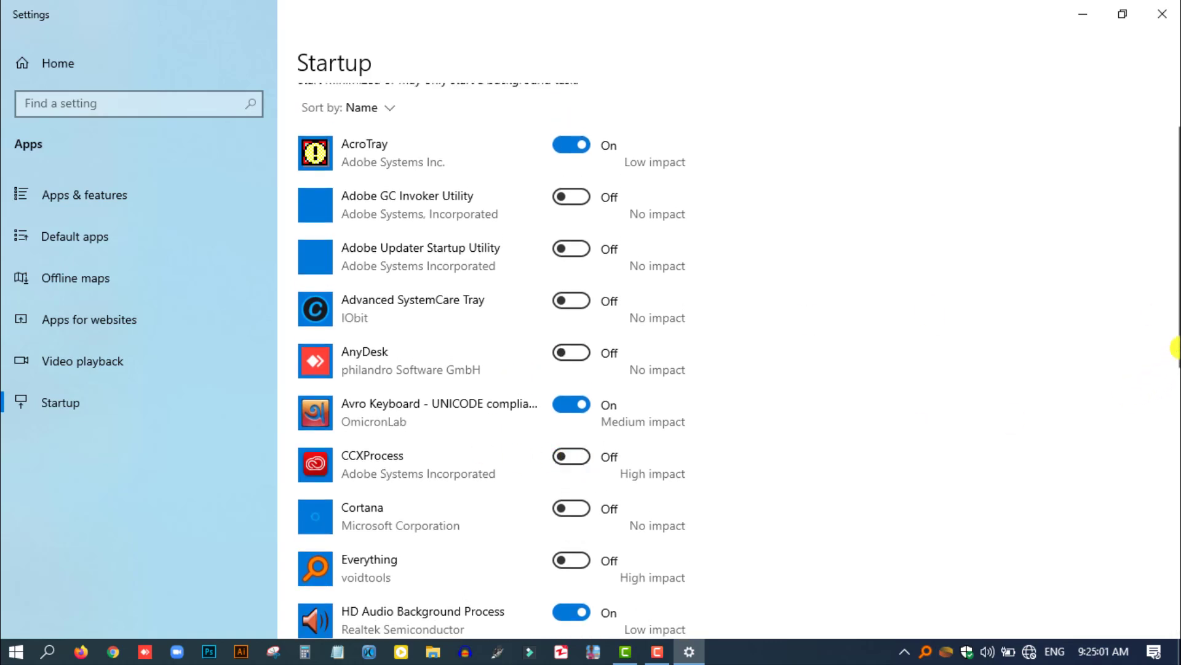
{"action": "left_click_drag", "start_coordinate": [1176, 342], "coordinate": [1174, 256]}
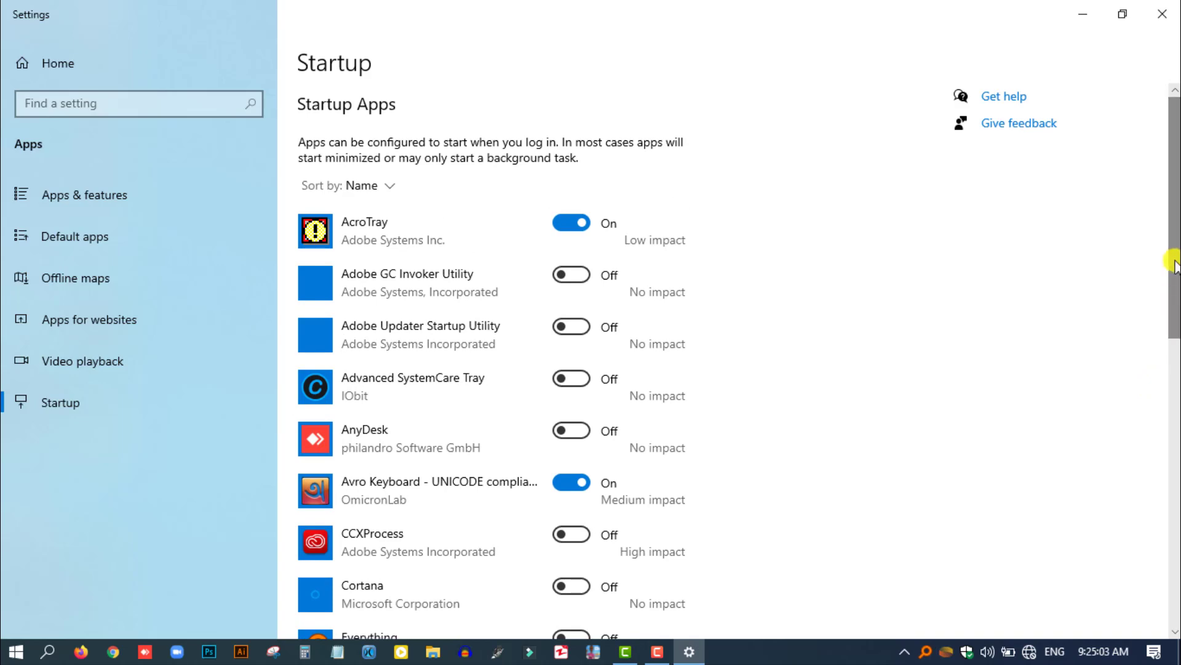
{"action": "left_click", "coordinate": [1165, 8]}
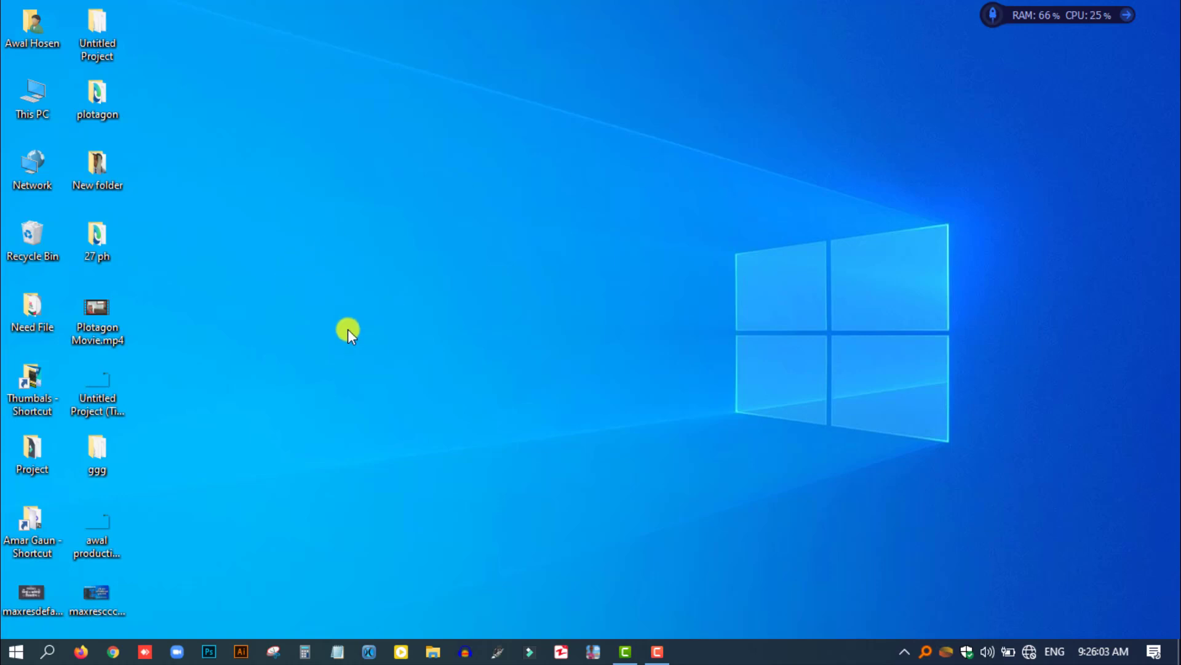
Search Windows for Control Panel and open it.
{"action": "left_click", "coordinate": [52, 653]}
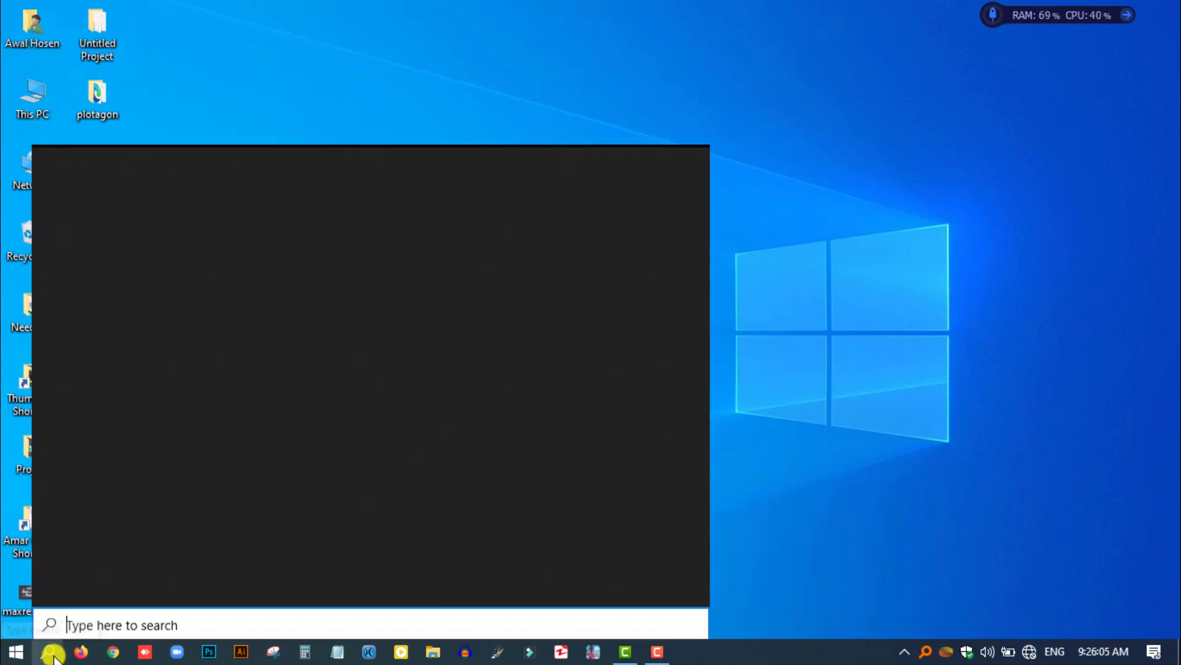
{"action": "type", "text": "con"}
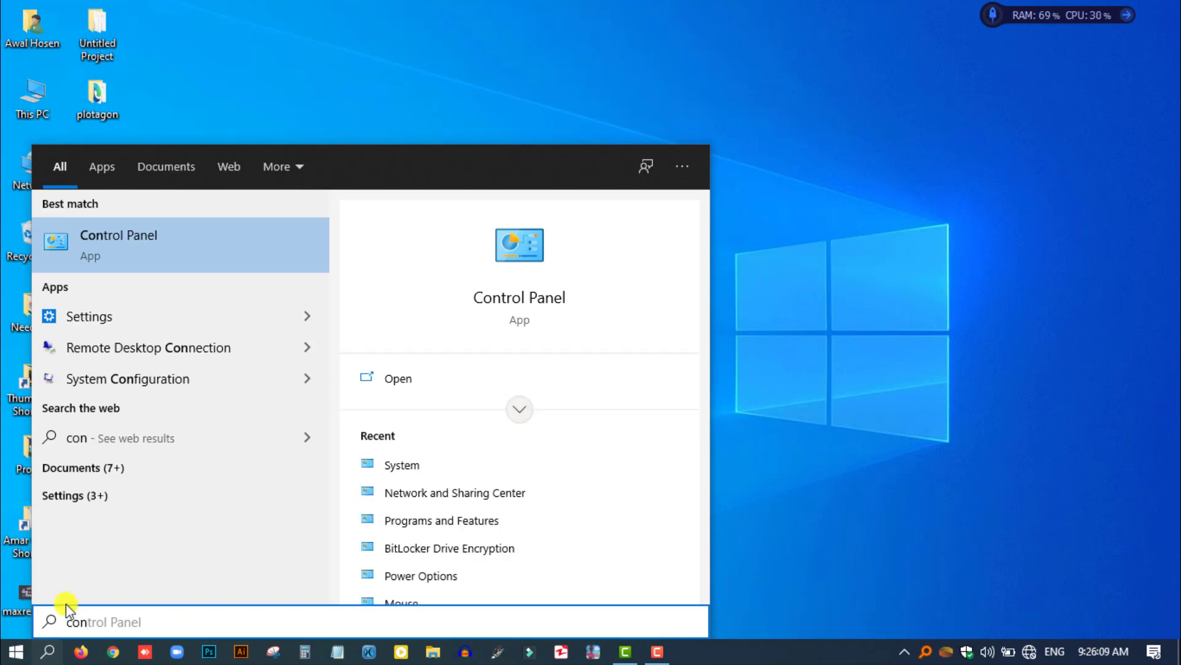
{"action": "left_click", "coordinate": [256, 246]}
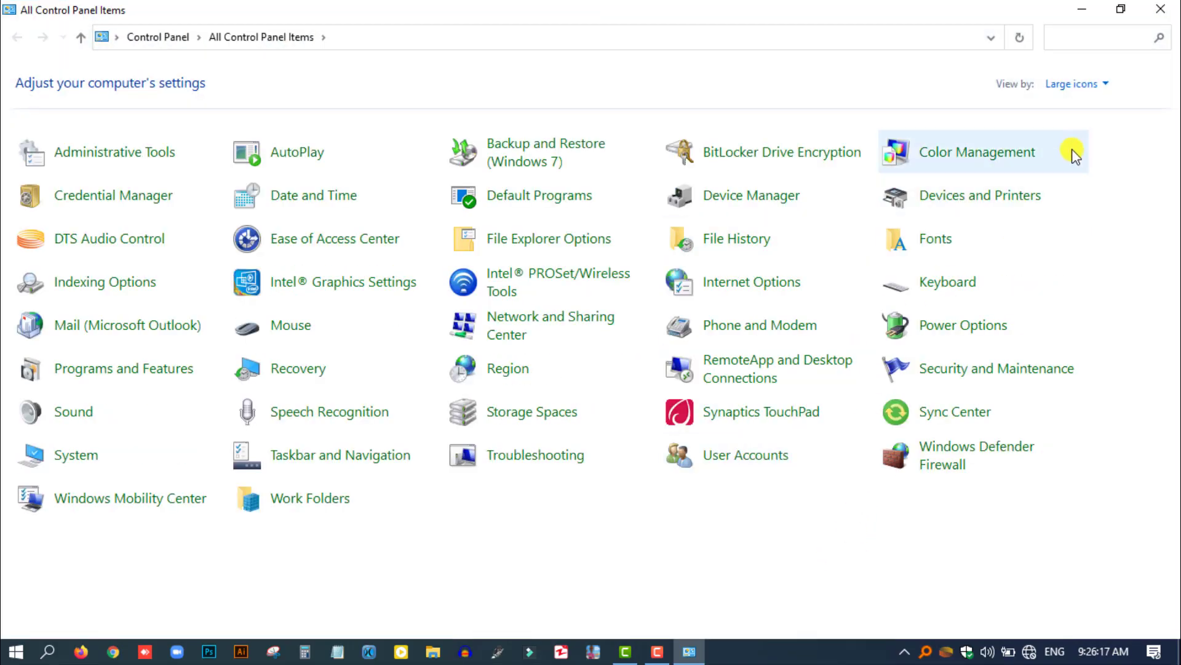
Switch the Control Panel view to Category and back to Large icons.
{"action": "left_click", "coordinate": [1100, 87]}
{"action": "left_click", "coordinate": [1078, 109]}
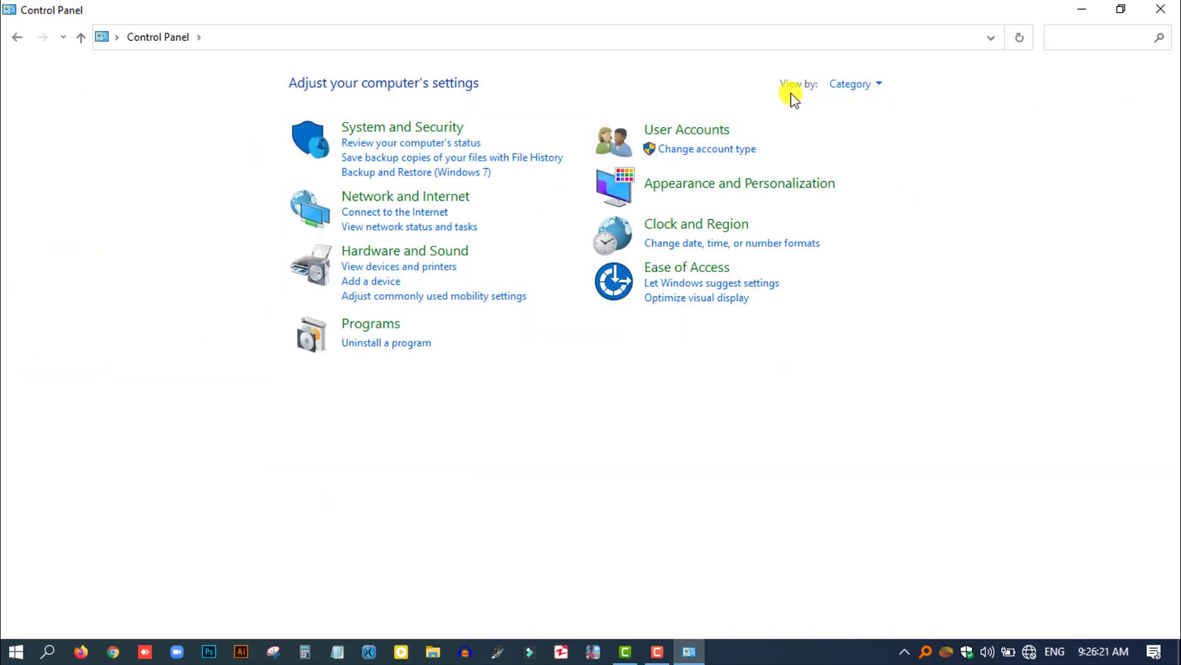
{"action": "left_click", "coordinate": [871, 87]}
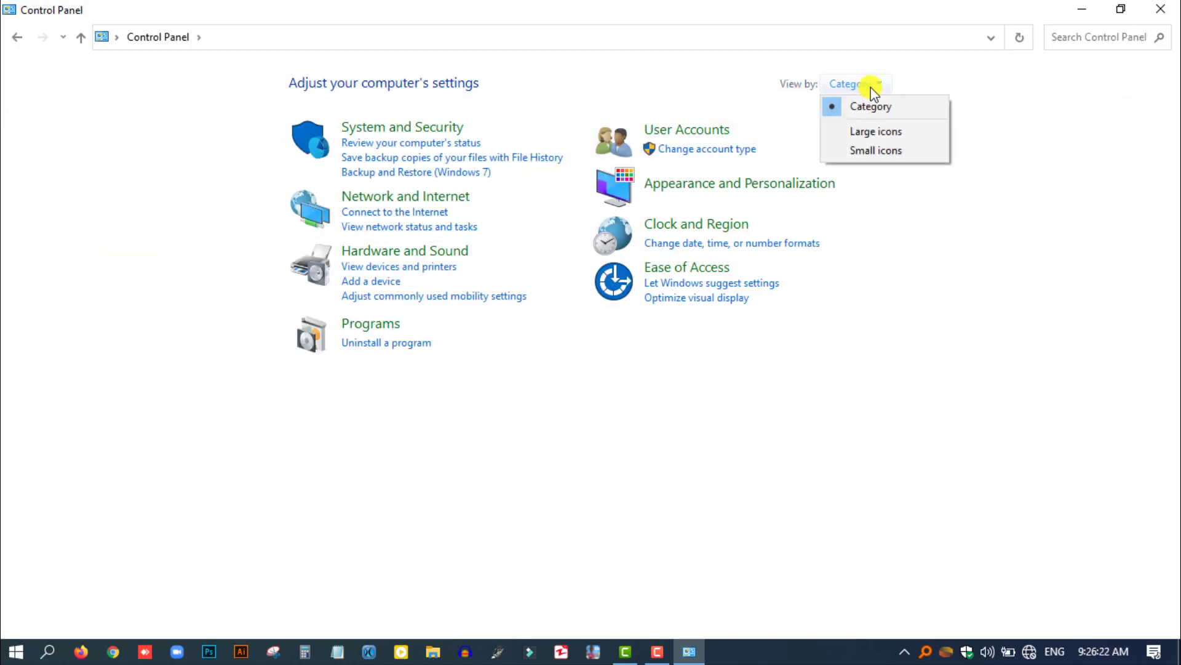
{"action": "left_click", "coordinate": [868, 132]}
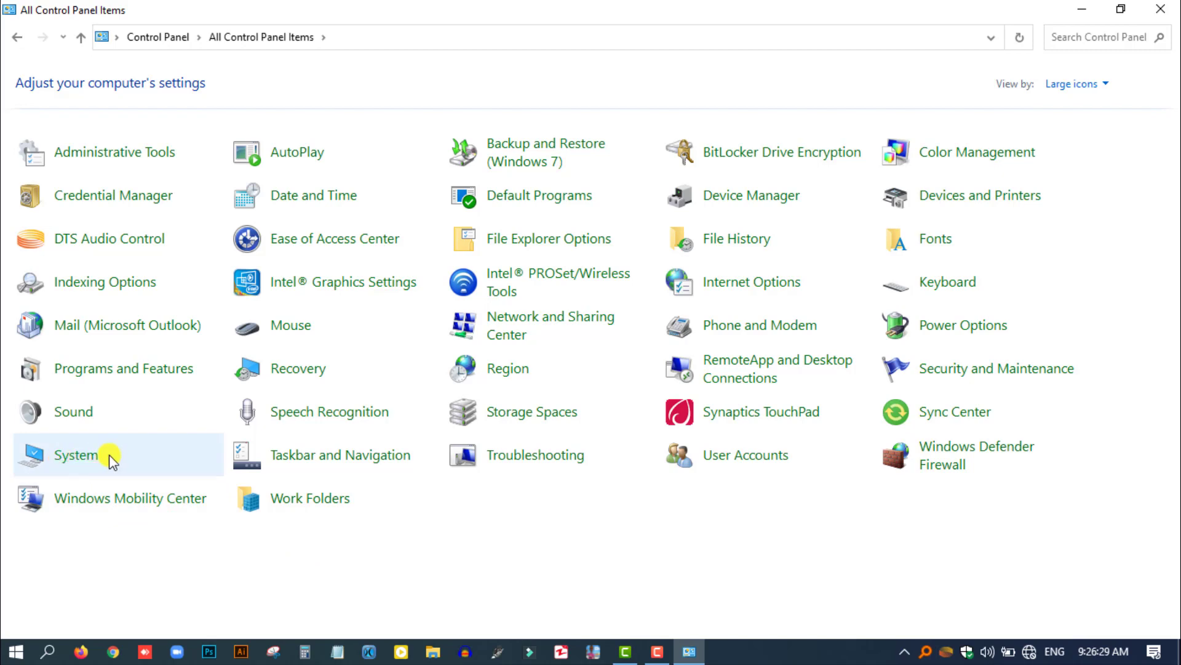
Open the advanced system settings from the System page and bring up the Performance settings.
{"action": "left_click", "coordinate": [72, 456]}
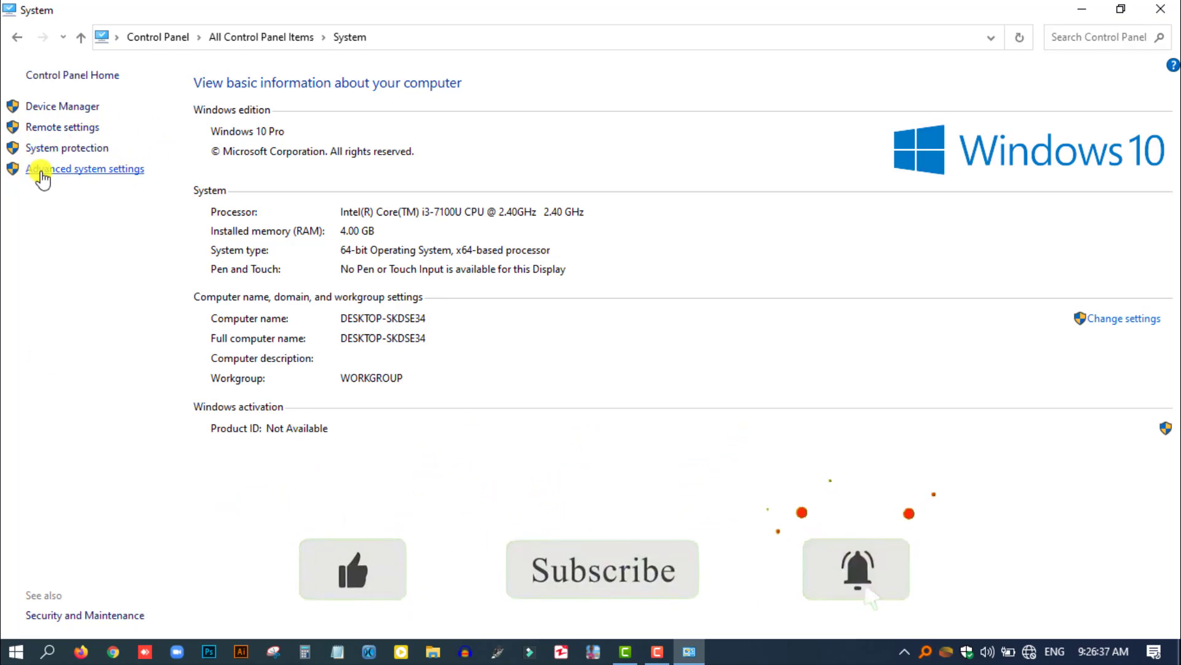
{"action": "left_click", "coordinate": [127, 178]}
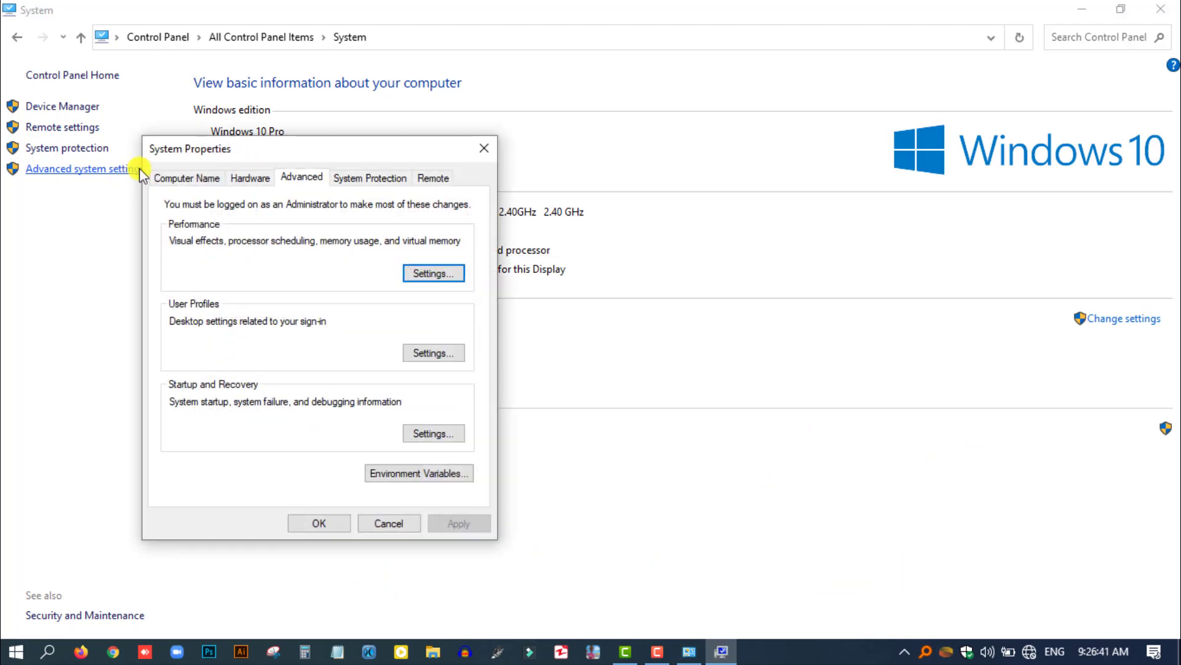
{"action": "left_click_drag", "start_coordinate": [306, 150], "coordinate": [364, 137]}
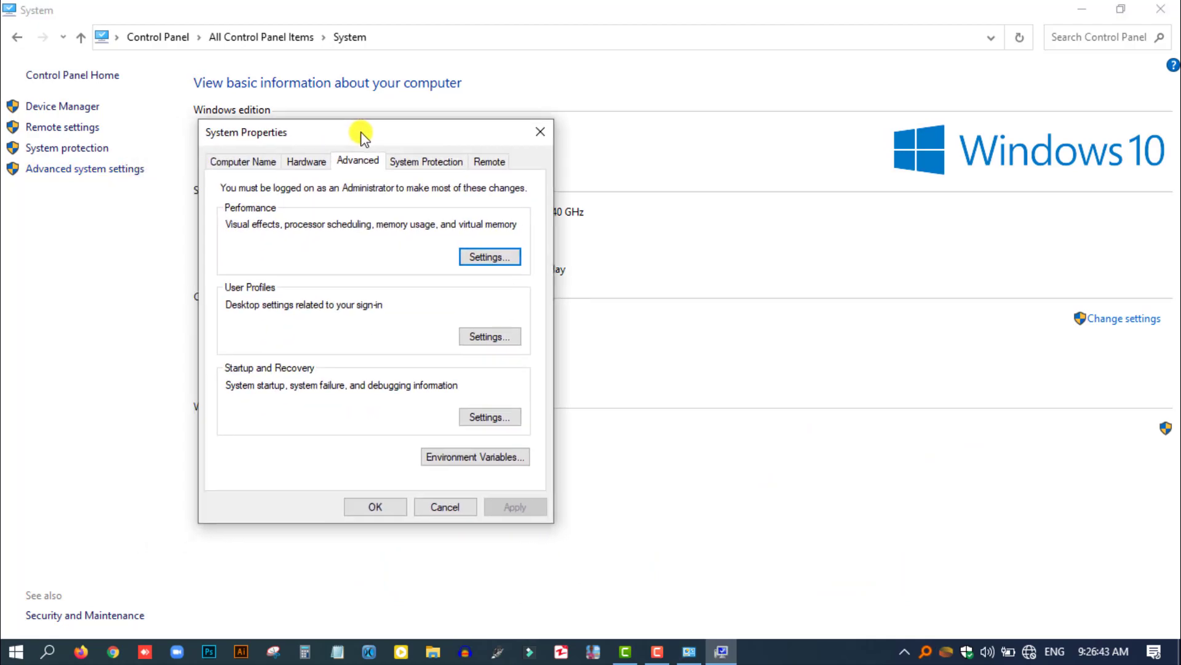
{"action": "left_click", "coordinate": [239, 163]}
{"action": "left_click", "coordinate": [306, 163]}
{"action": "left_click", "coordinate": [356, 163]}
{"action": "left_click", "coordinate": [489, 258]}
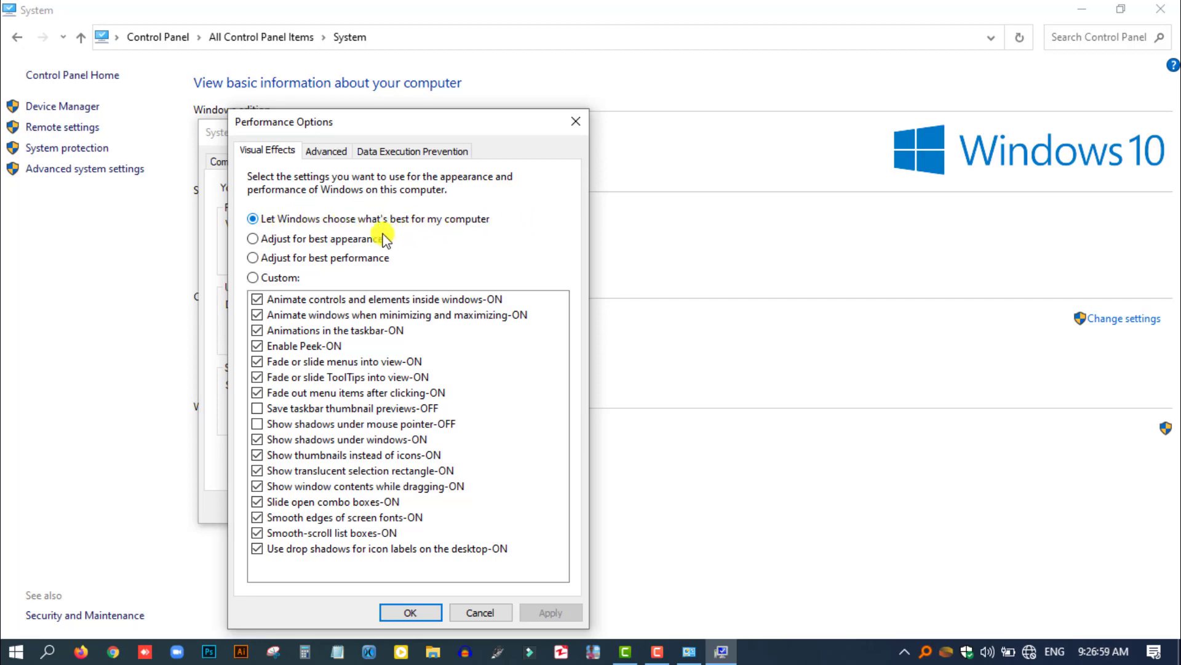
Set the visual effects to Adjust for best appearance, apply the change, and close Performance Options and System Properties.
{"action": "left_click", "coordinate": [255, 240]}
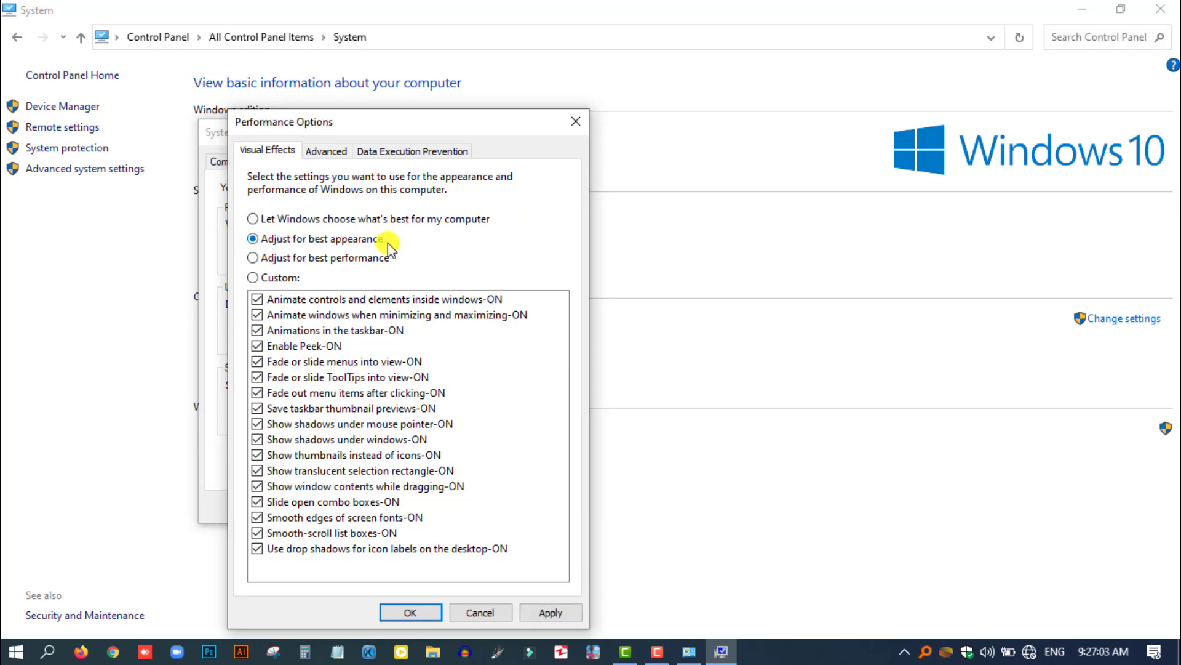
{"action": "left_click", "coordinate": [560, 613]}
{"action": "left_click", "coordinate": [415, 611]}
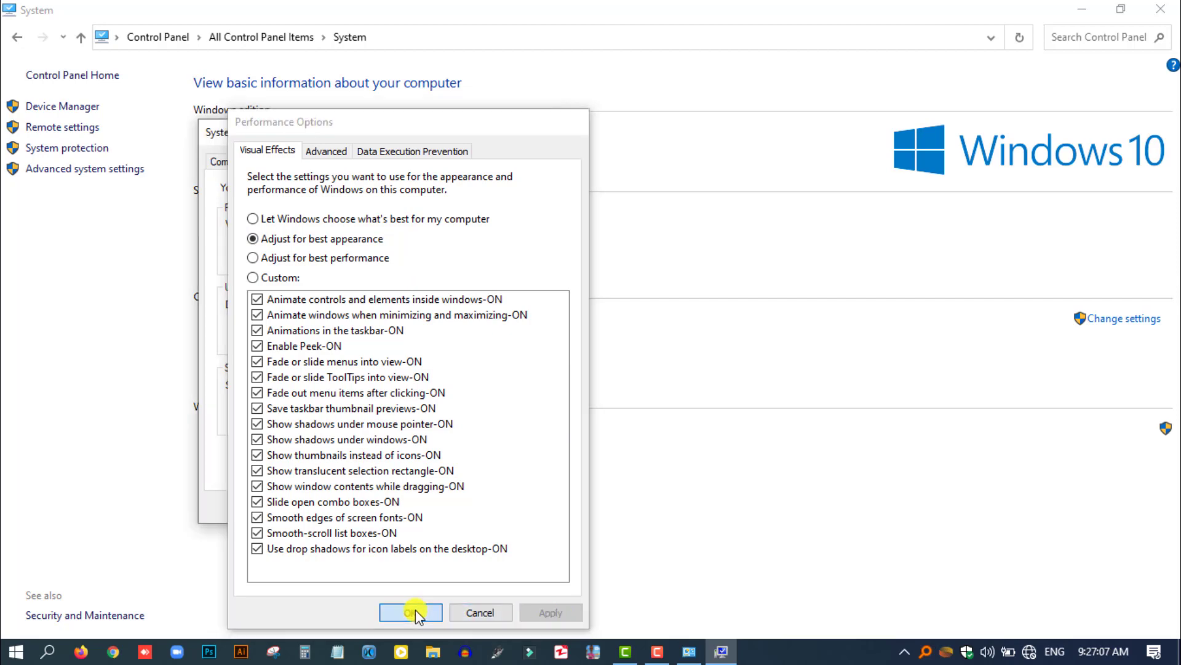
{"action": "left_click", "coordinate": [381, 507]}
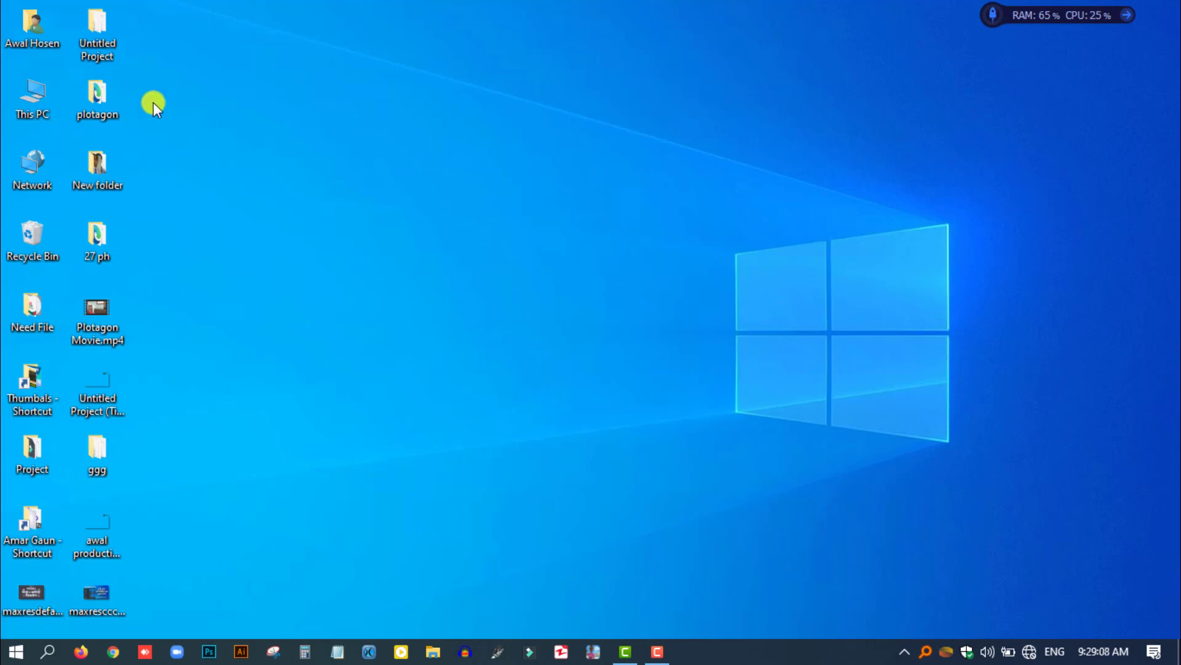
Review the drives in This PC, look through the Graphics Design (E:) drive's folders, and close the window.
{"action": "double_click", "coordinate": [43, 101]}
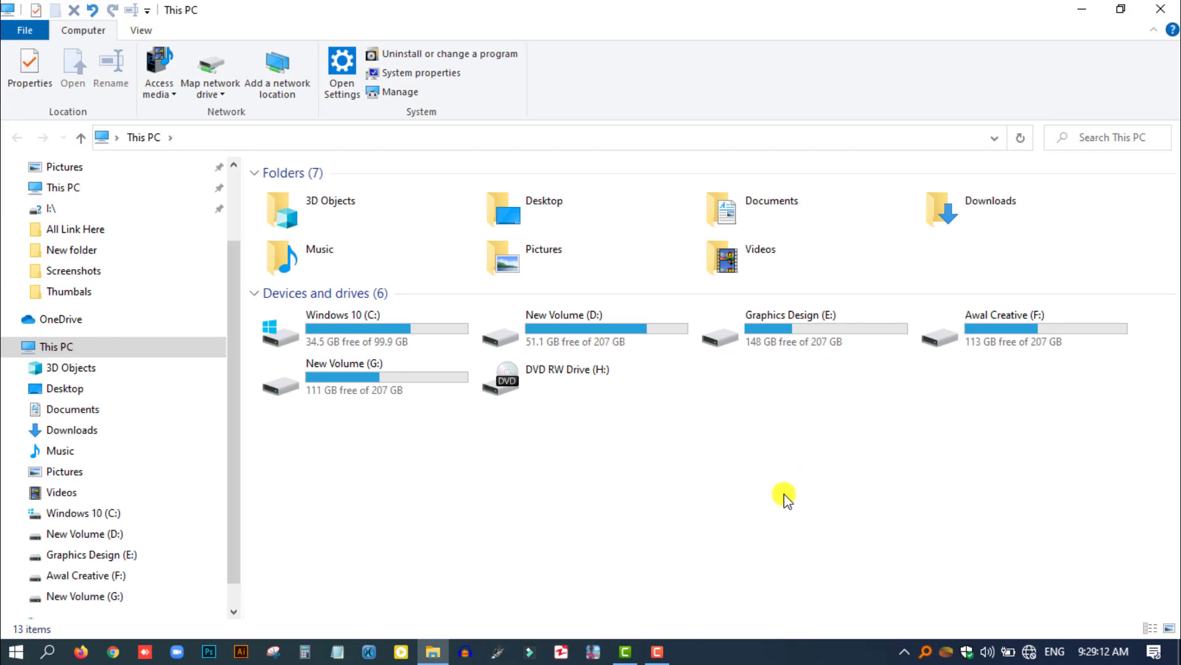
{"action": "mouse_move", "coordinate": [252, 302]}
{"action": "left_mouse_down"}
{"action": "mouse_move", "coordinate": [359, 333]}
{"action": "mouse_move", "coordinate": [1049, 401]}
{"action": "mouse_move", "coordinate": [1157, 383]}
{"action": "left_mouse_up"}
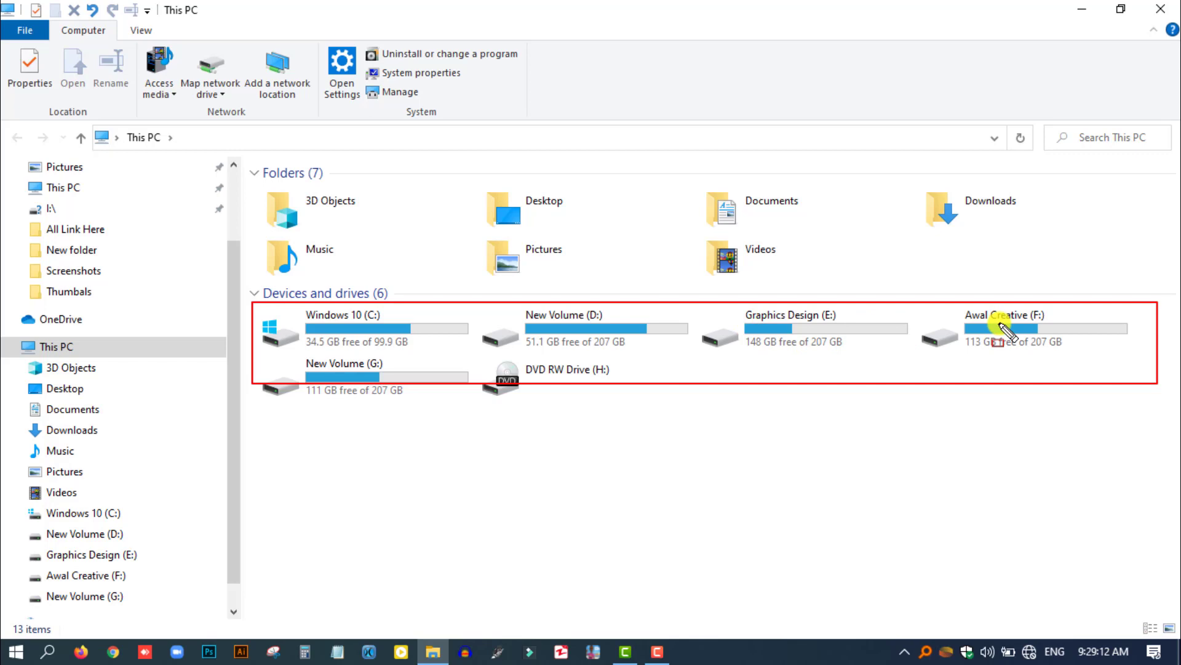
{"action": "left_click", "coordinate": [825, 323]}
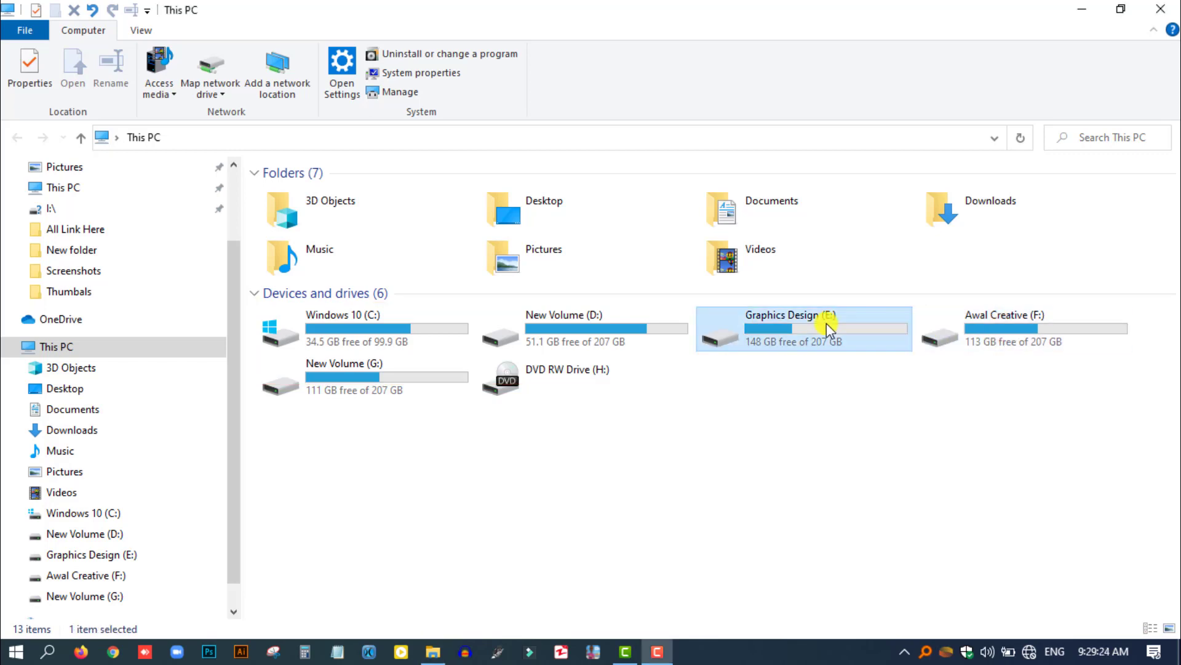
{"action": "double_click", "coordinate": [825, 323]}
{"action": "left_click", "coordinate": [451, 208]}
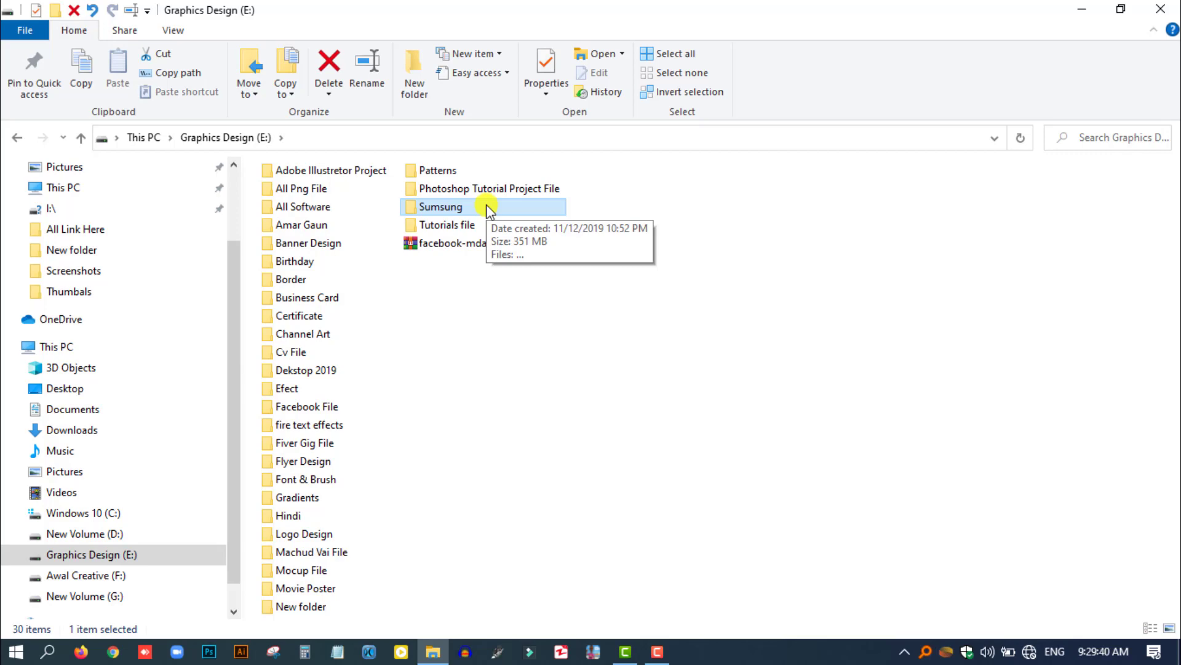
{"action": "left_click", "coordinate": [80, 138]}
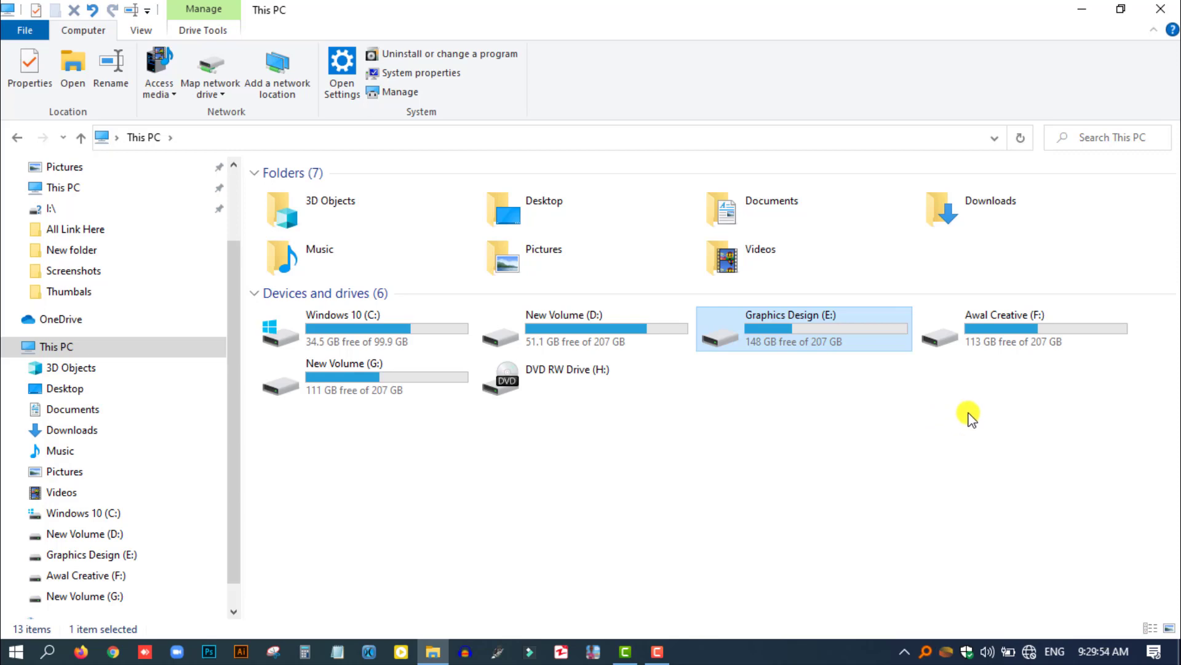
{"action": "left_click", "coordinate": [1161, 9]}
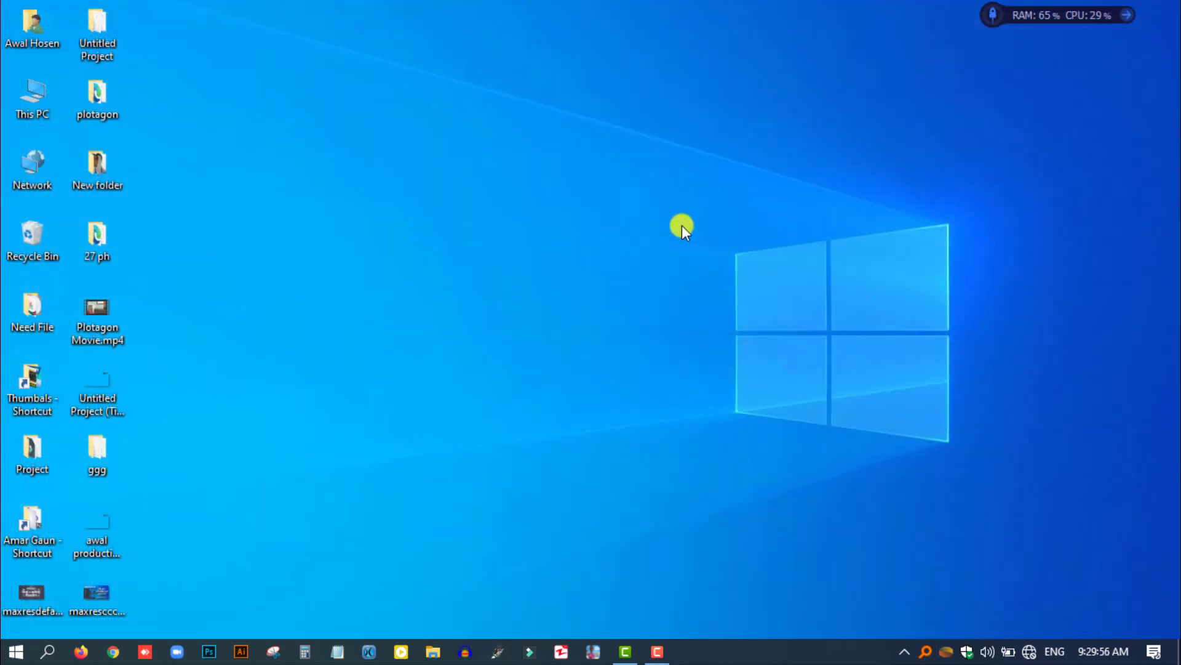
Open Defragment and Optimize Drives and review the status list of the drives.
{"action": "left_click", "coordinate": [48, 653]}
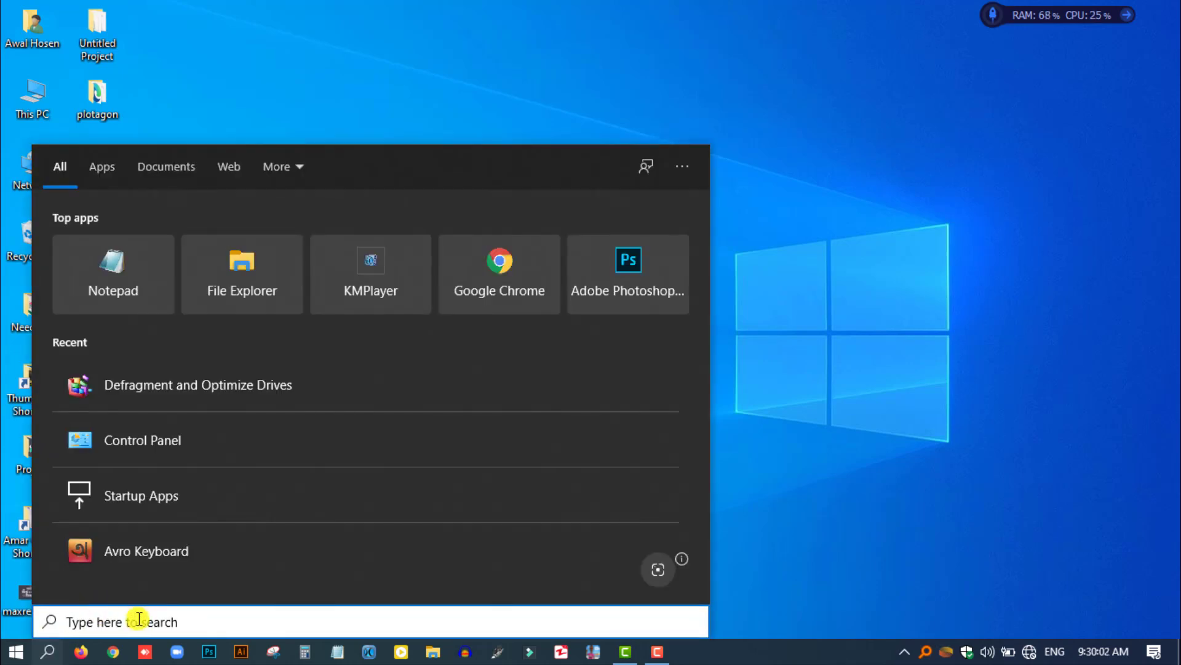
{"action": "type", "text": "de"}
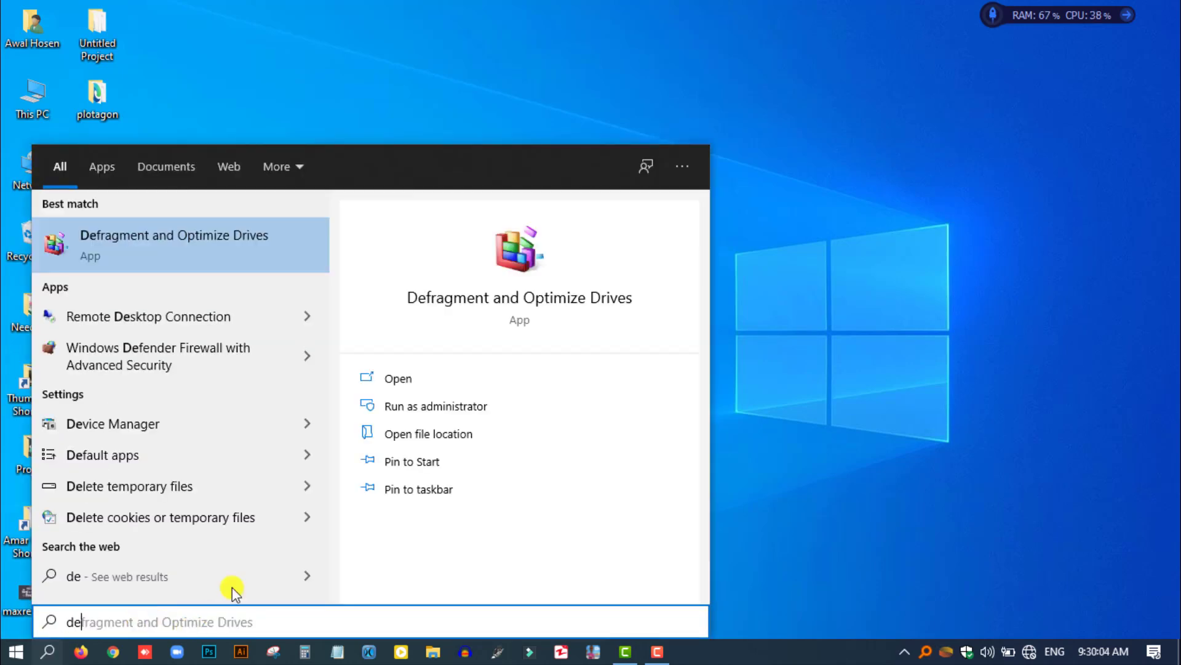
{"action": "left_click", "coordinate": [253, 238]}
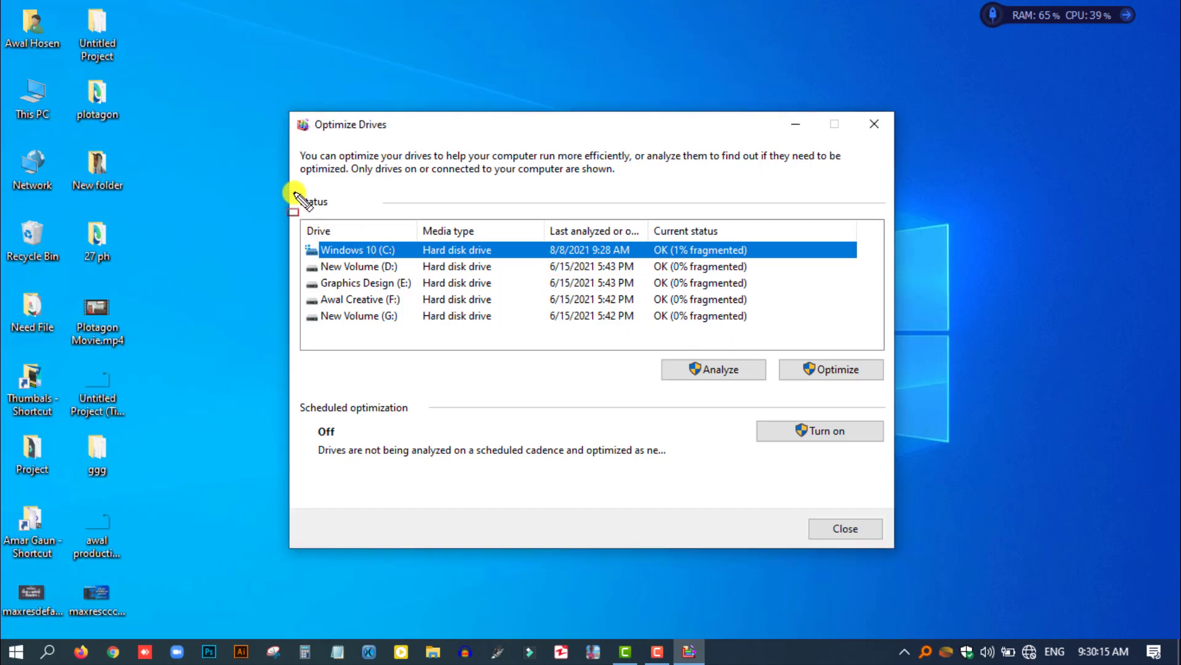
{"action": "mouse_move", "coordinate": [293, 192]}
{"action": "left_mouse_down"}
{"action": "mouse_move", "coordinate": [332, 227]}
{"action": "mouse_move", "coordinate": [781, 373]}
{"action": "mouse_move", "coordinate": [891, 354]}
{"action": "left_mouse_up"}
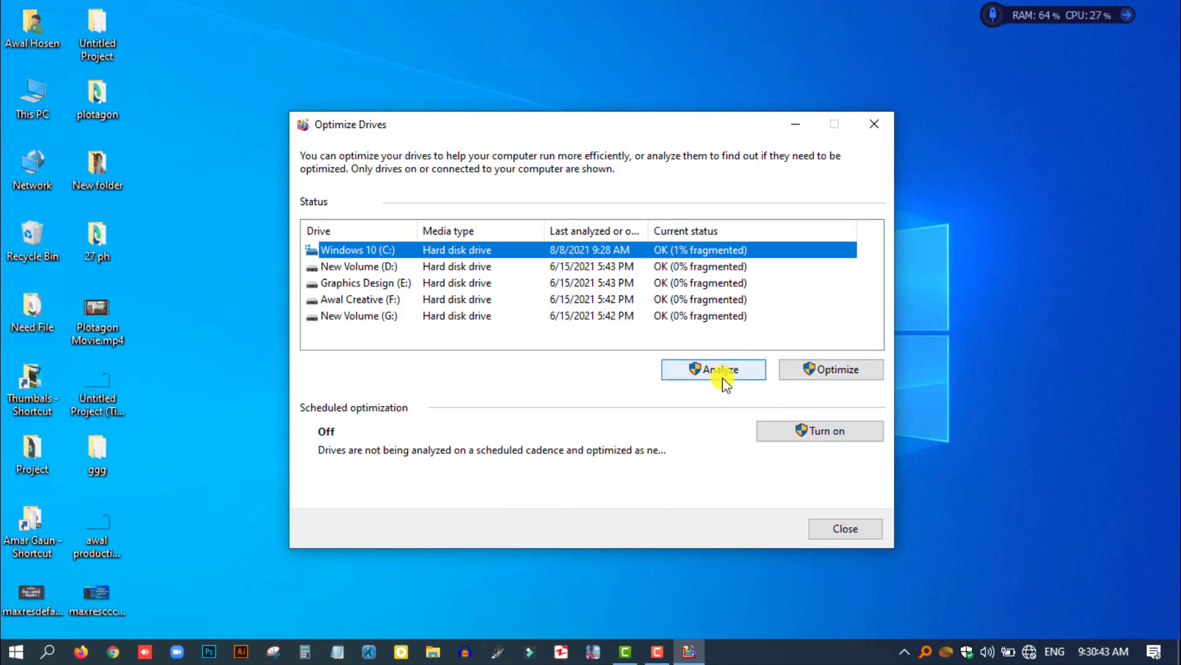
Optimize the Windows 10 (C:) drive and close the Optimize Drives window.
{"action": "left_click", "coordinate": [839, 371]}
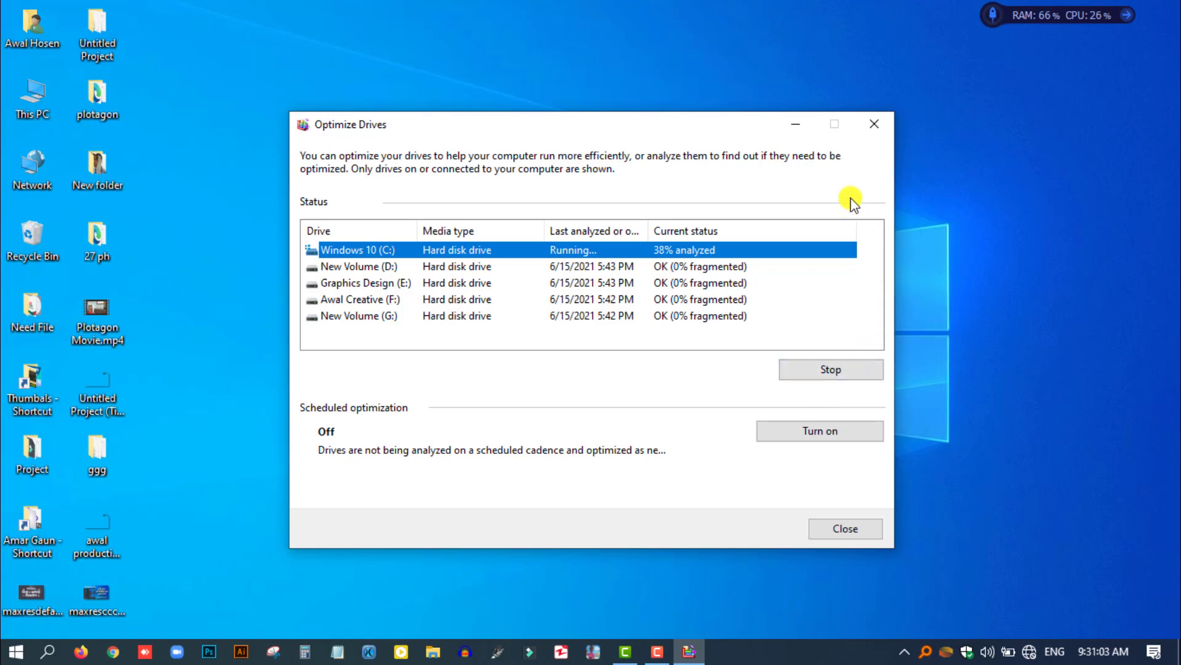
{"action": "left_click", "coordinate": [884, 129]}
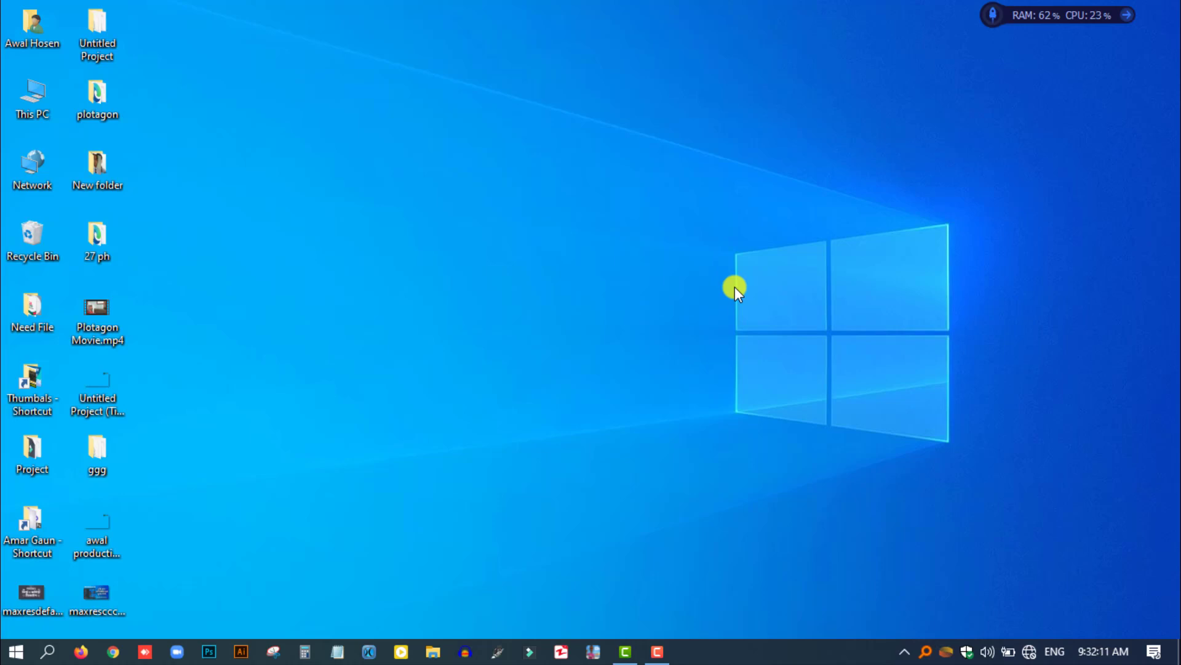
Open the Windows Temp folder by running the command temp from the Run dialog.
{"action": "key", "text": "super+r"}
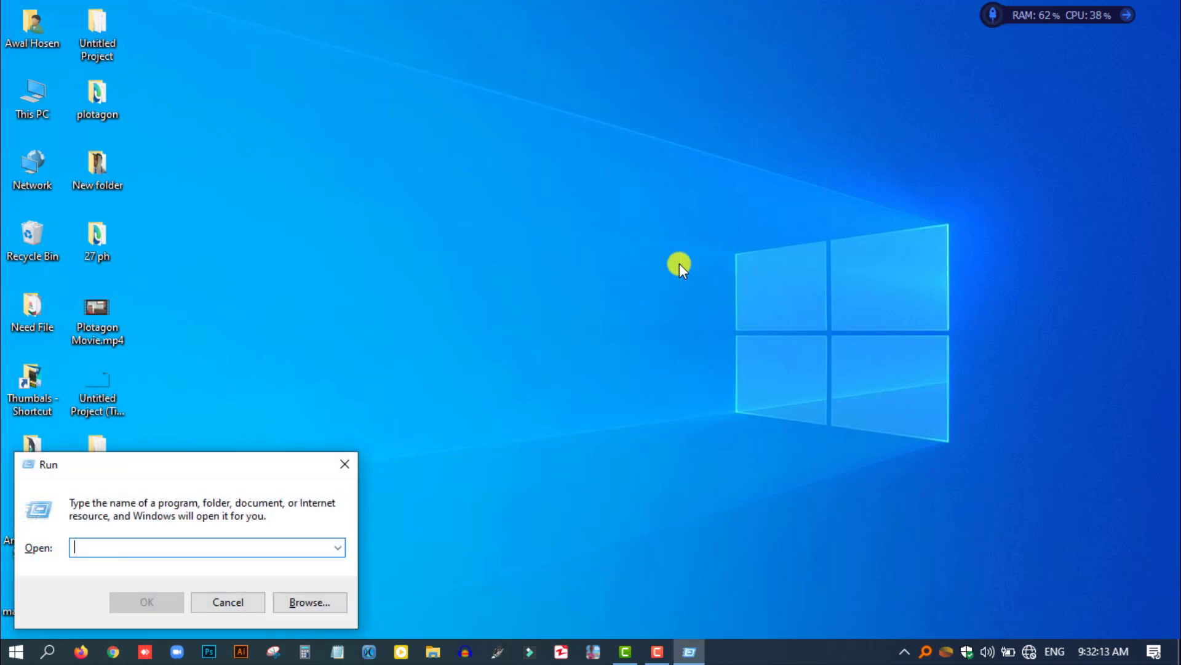
{"action": "left_click_drag", "start_coordinate": [187, 468], "coordinate": [641, 223]}
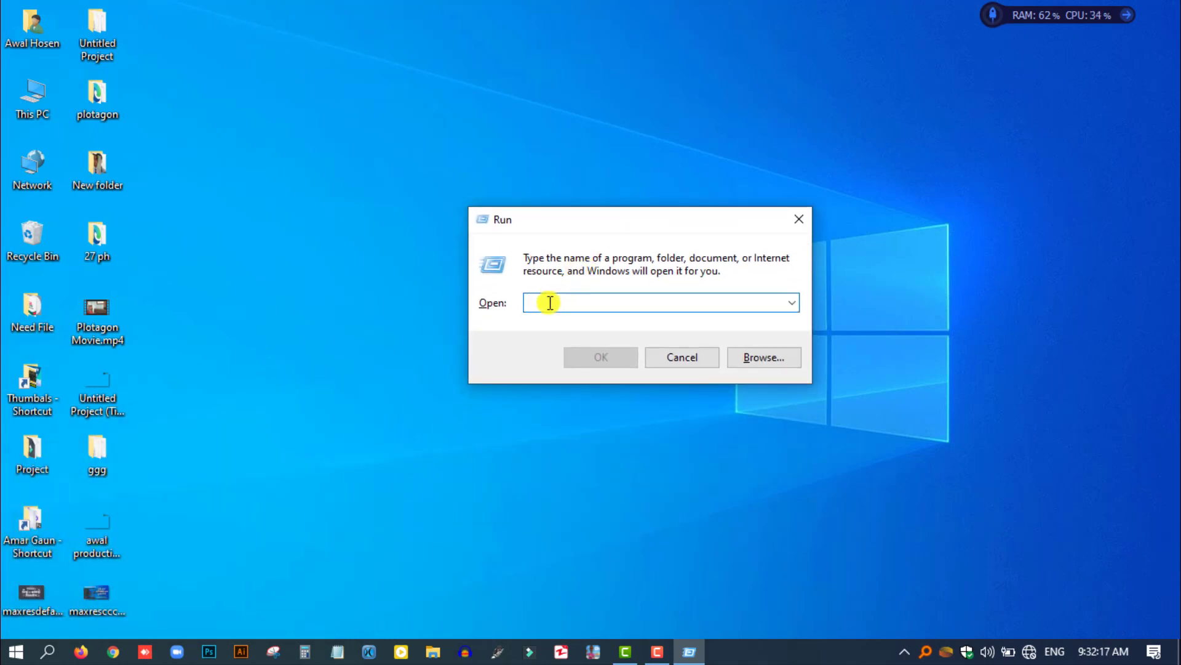
{"action": "type", "text": "tem"}
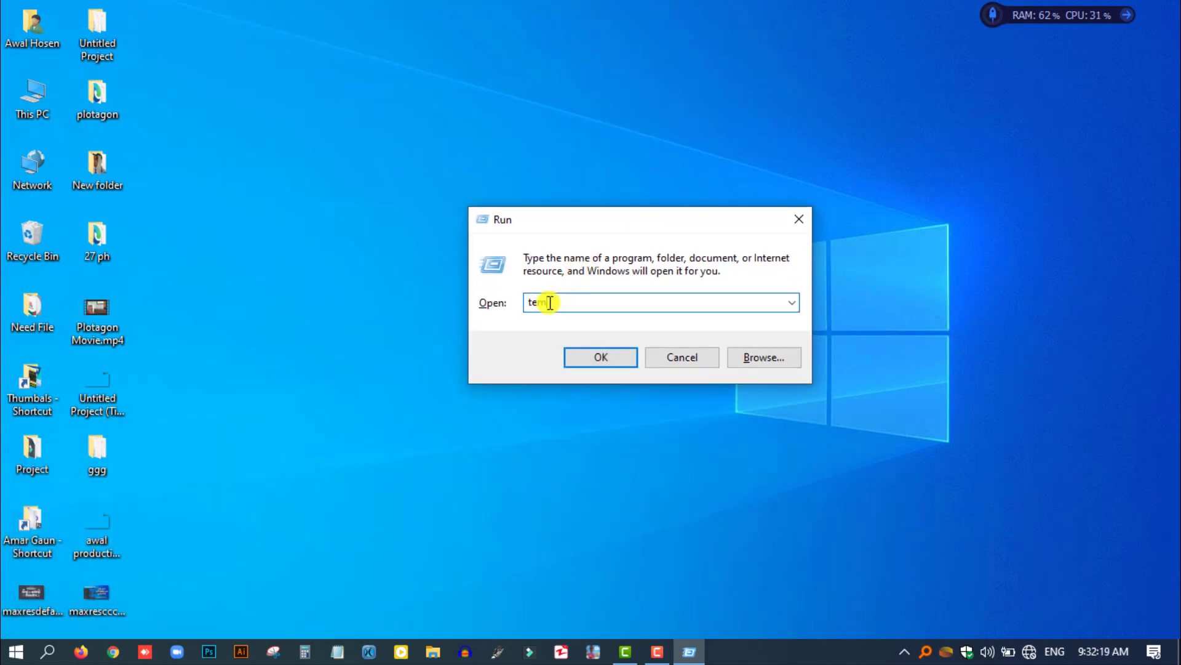
{"action": "type", "text": "p"}
{"action": "left_click", "coordinate": [594, 362]}
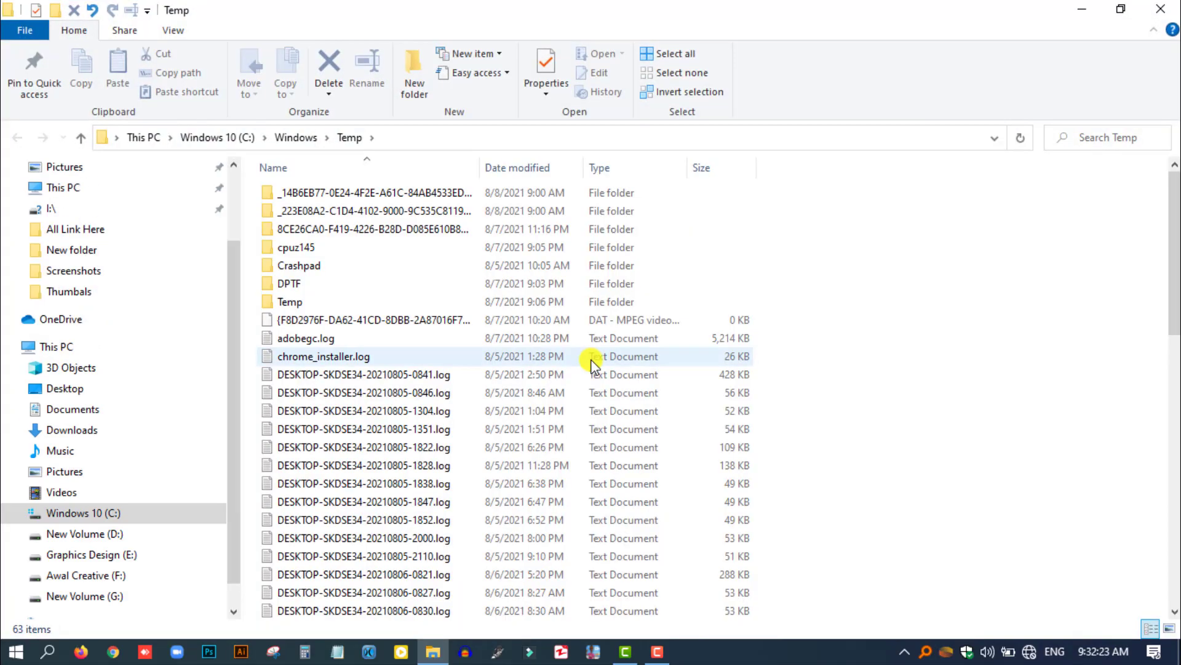
Delete all items in the Windows Temp folder, skipping all current items that are in use, and close the folder.
{"action": "scroll", "coordinate": [1174, 249], "scroll_direction": "down", "scroll_amount": 1}
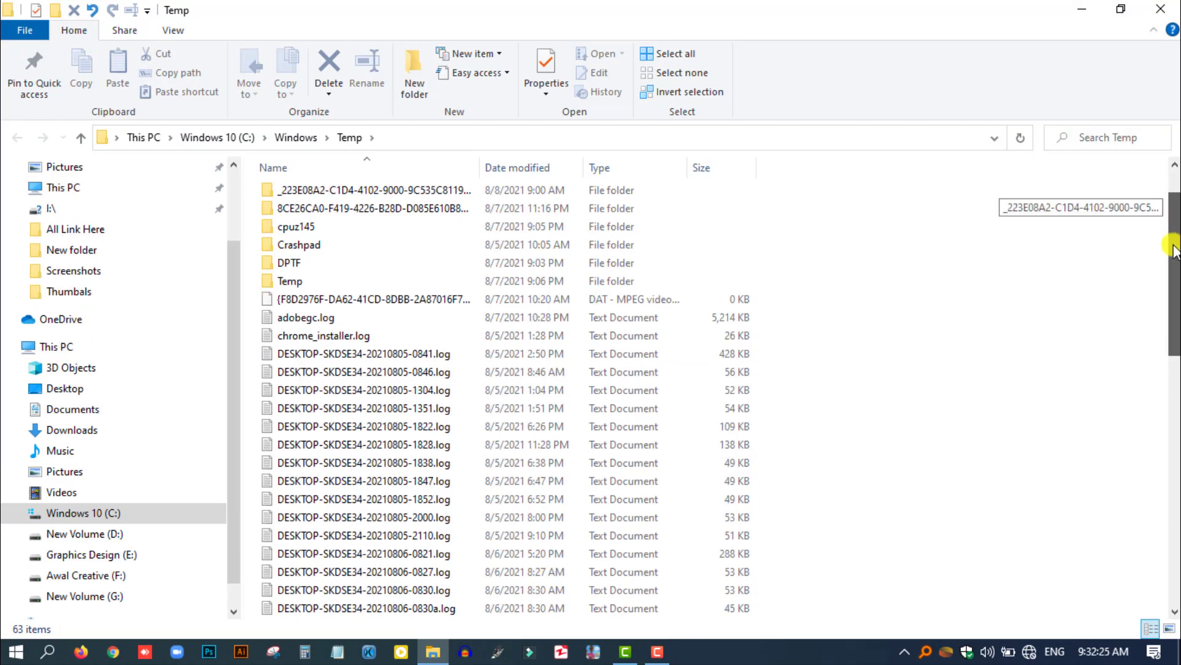
{"action": "left_click_drag", "start_coordinate": [1174, 249], "coordinate": [1174, 157]}
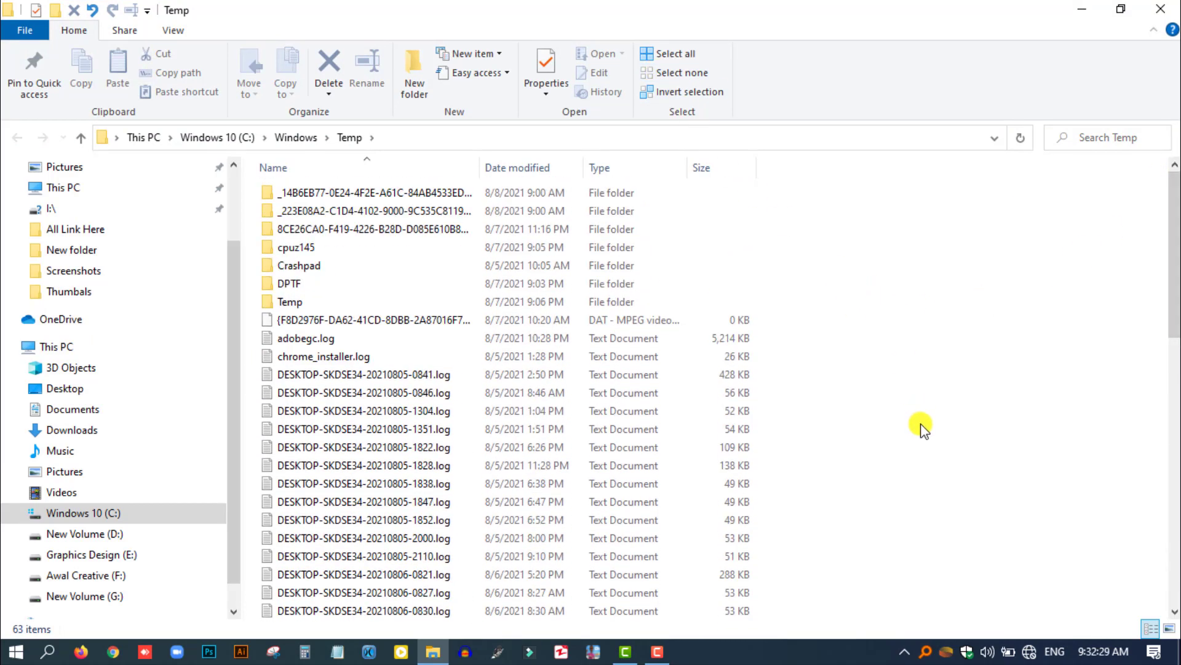
{"action": "key", "text": "ctrl+a"}
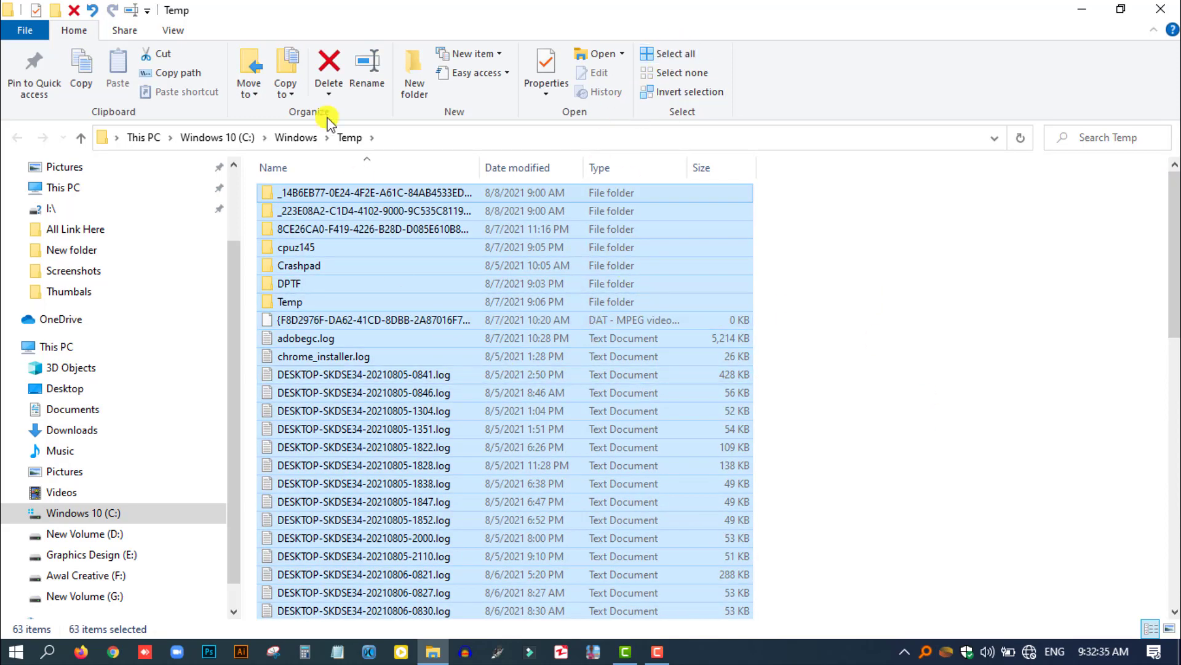
{"action": "left_click", "coordinate": [326, 66]}
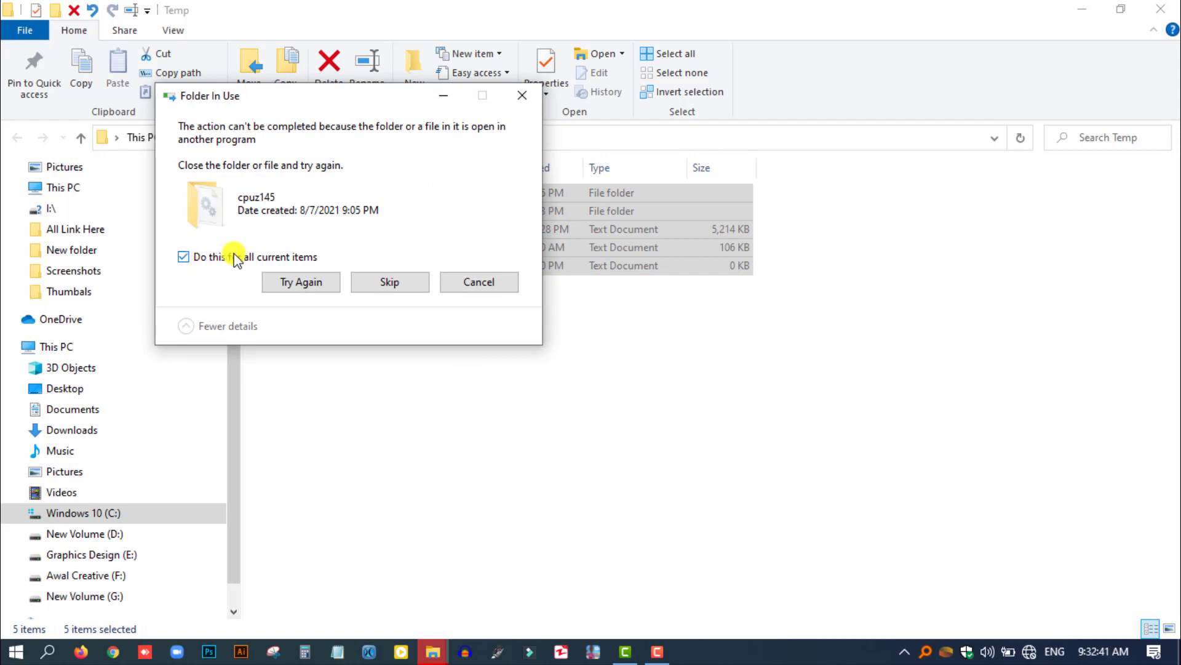
{"action": "left_click", "coordinate": [380, 285]}
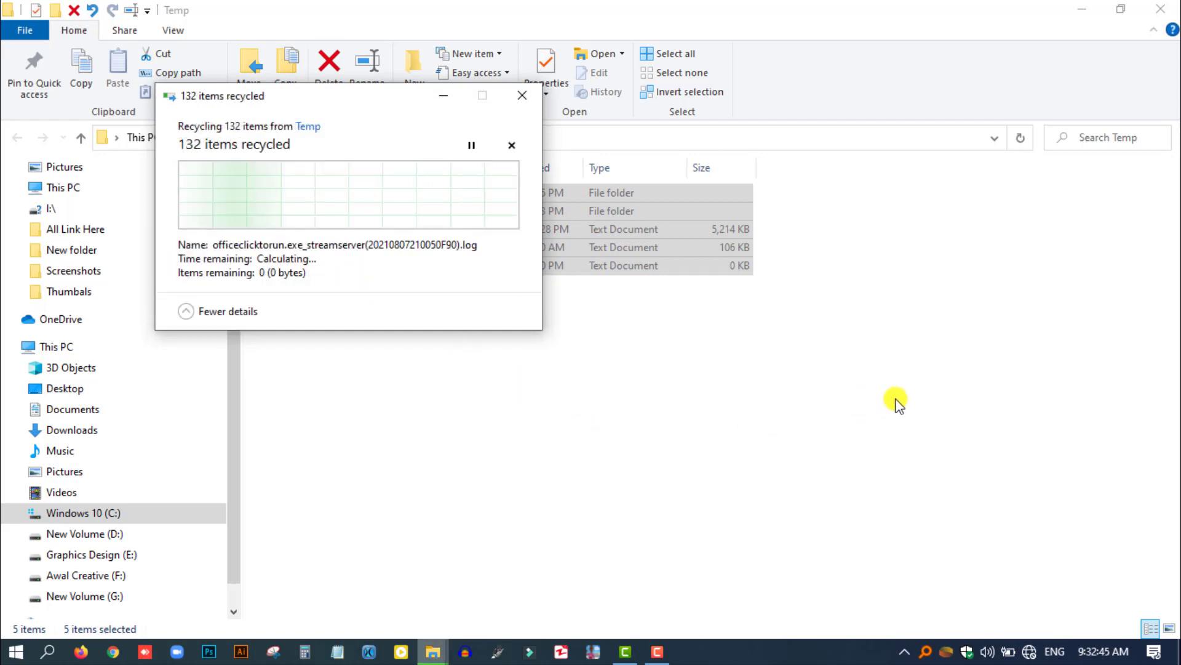
{"action": "left_click", "coordinate": [1159, 10]}
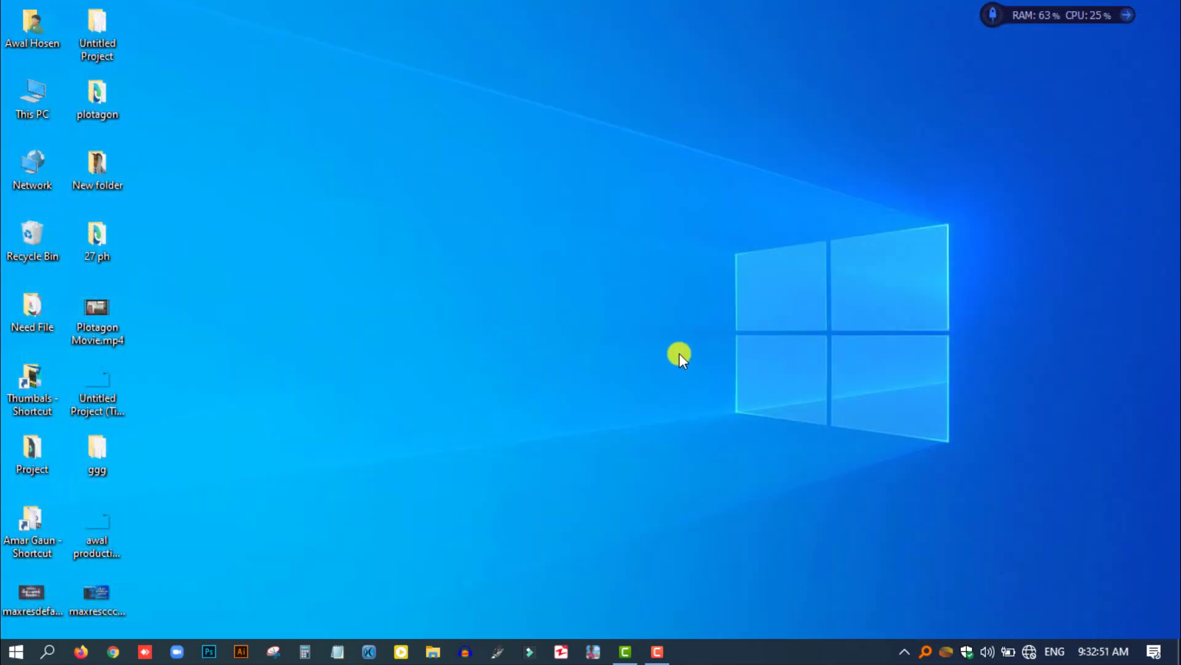
Open the user's local Temp folder by running %temp% from the Run dialog.
{"action": "key", "text": "super+r"}
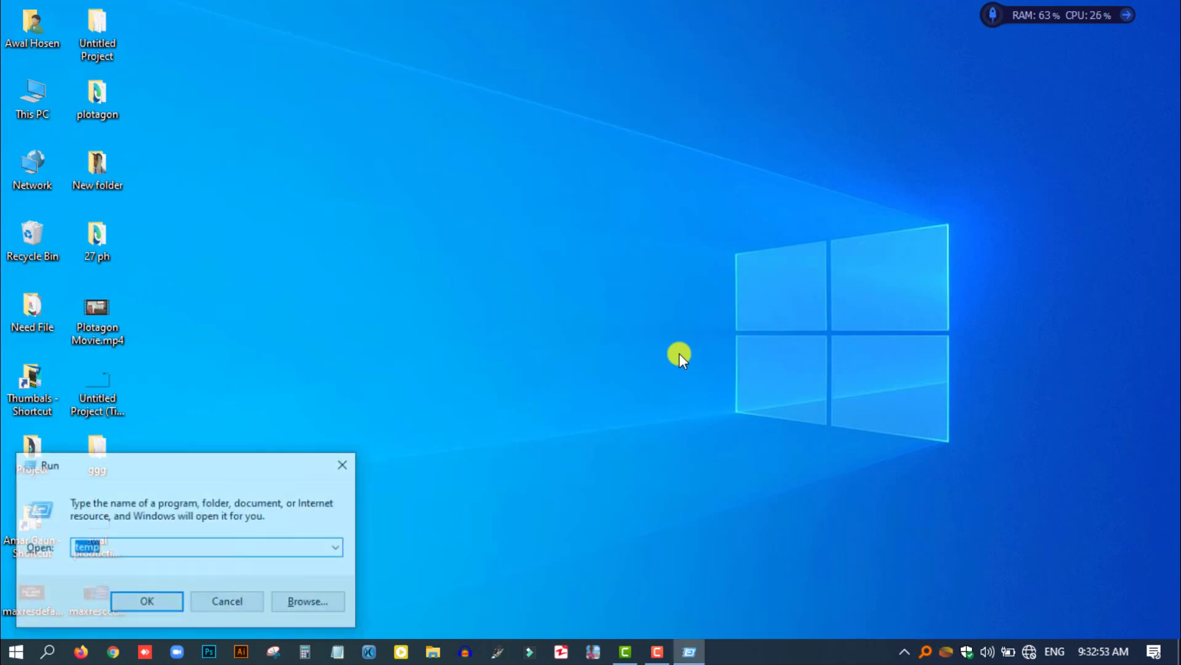
{"action": "left_click_drag", "start_coordinate": [256, 472], "coordinate": [664, 210]}
{"action": "left_click", "coordinate": [522, 287]}
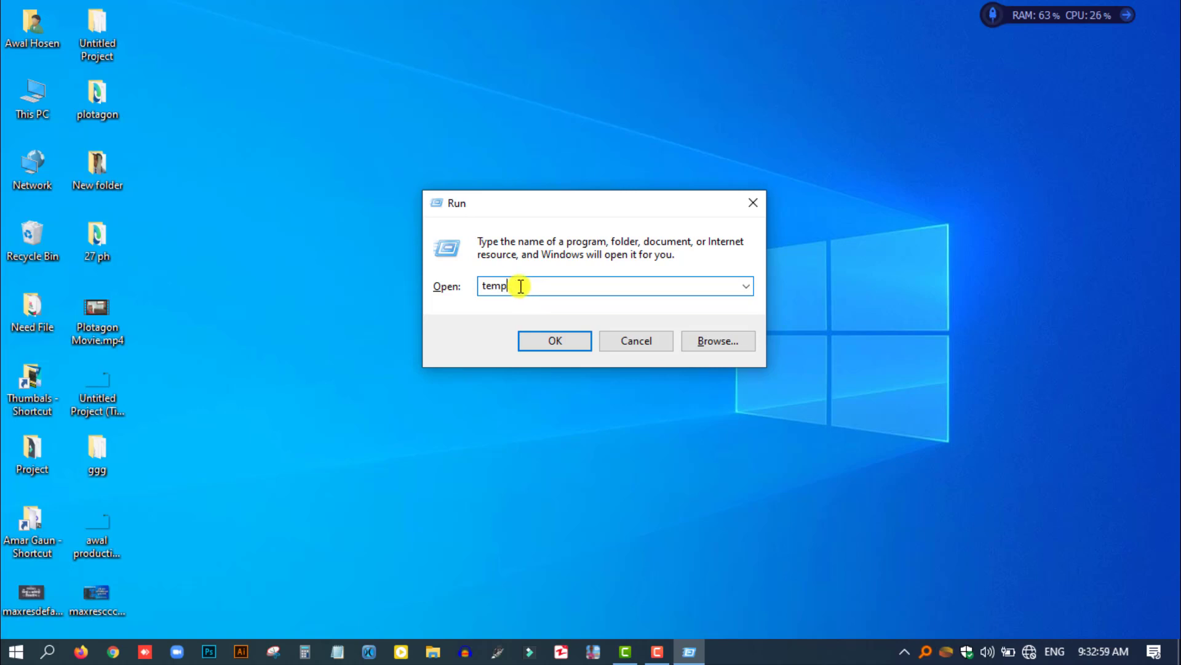
{"action": "type", "text": "%"}
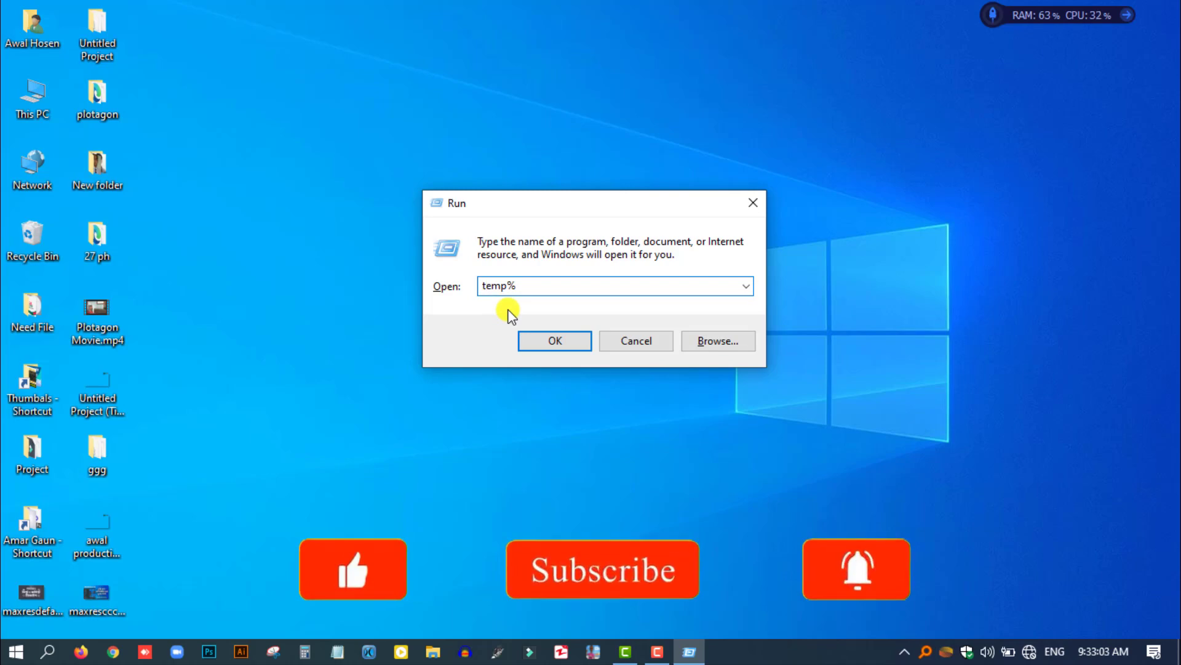
{"action": "key", "text": "Home"}
{"action": "type", "text": "%"}
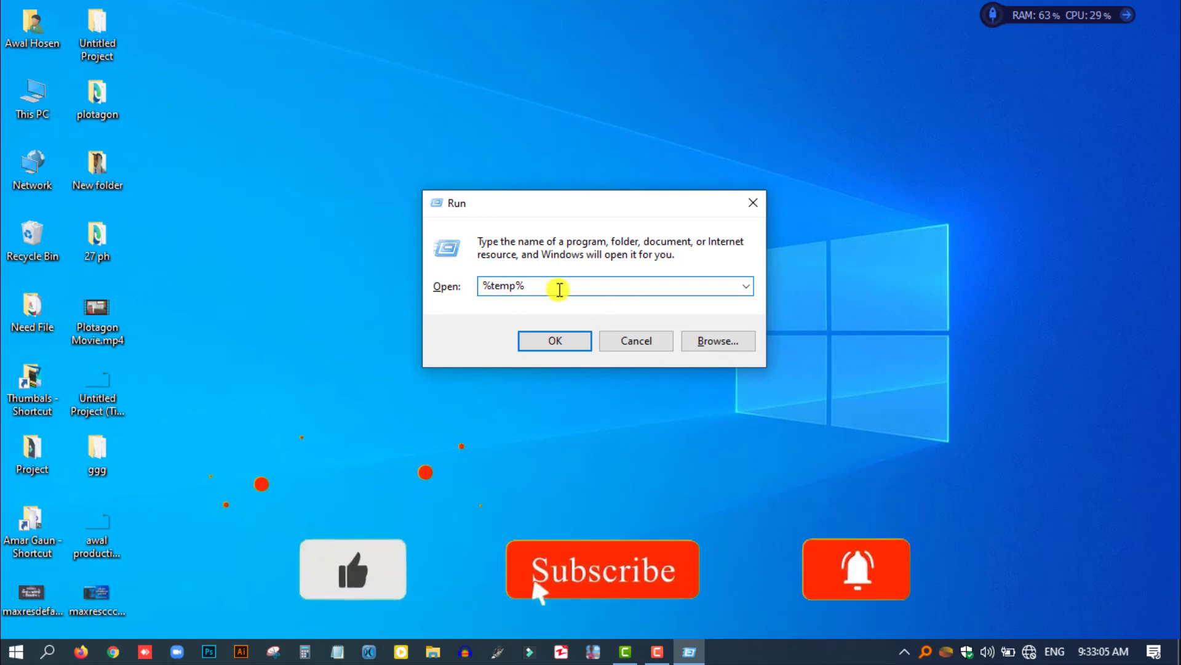
{"action": "left_click", "coordinate": [550, 342]}
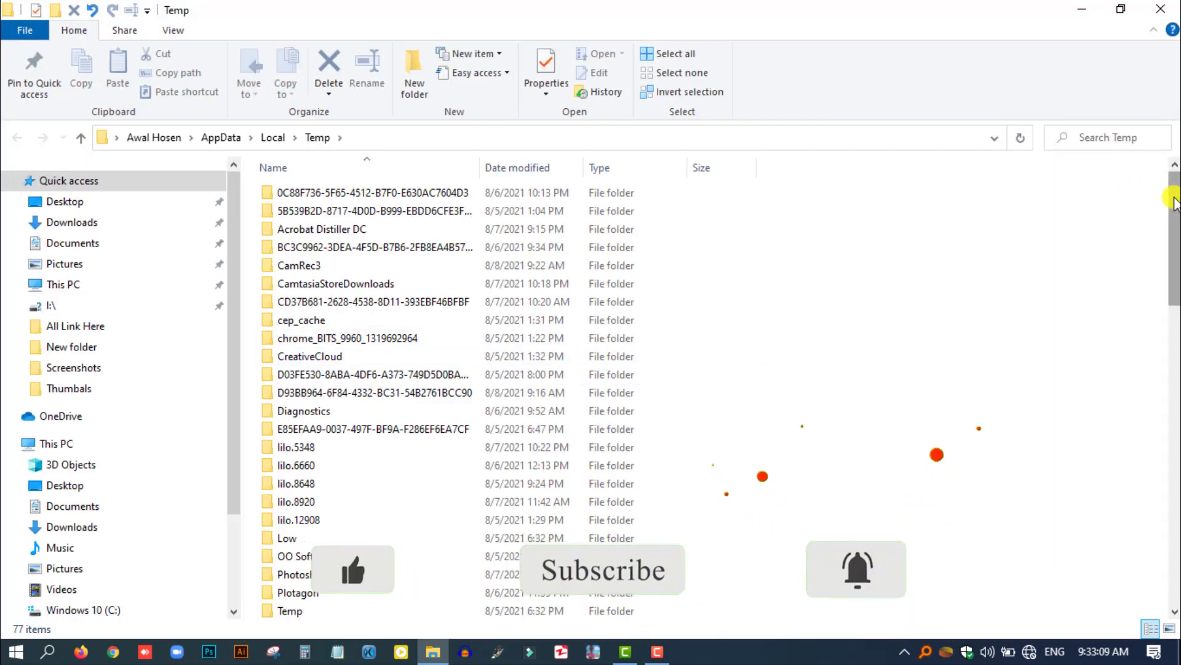
Select all items in the user's AppData Local Temp folder and delete them.
{"action": "left_click_drag", "start_coordinate": [1176, 203], "coordinate": [1175, 159]}
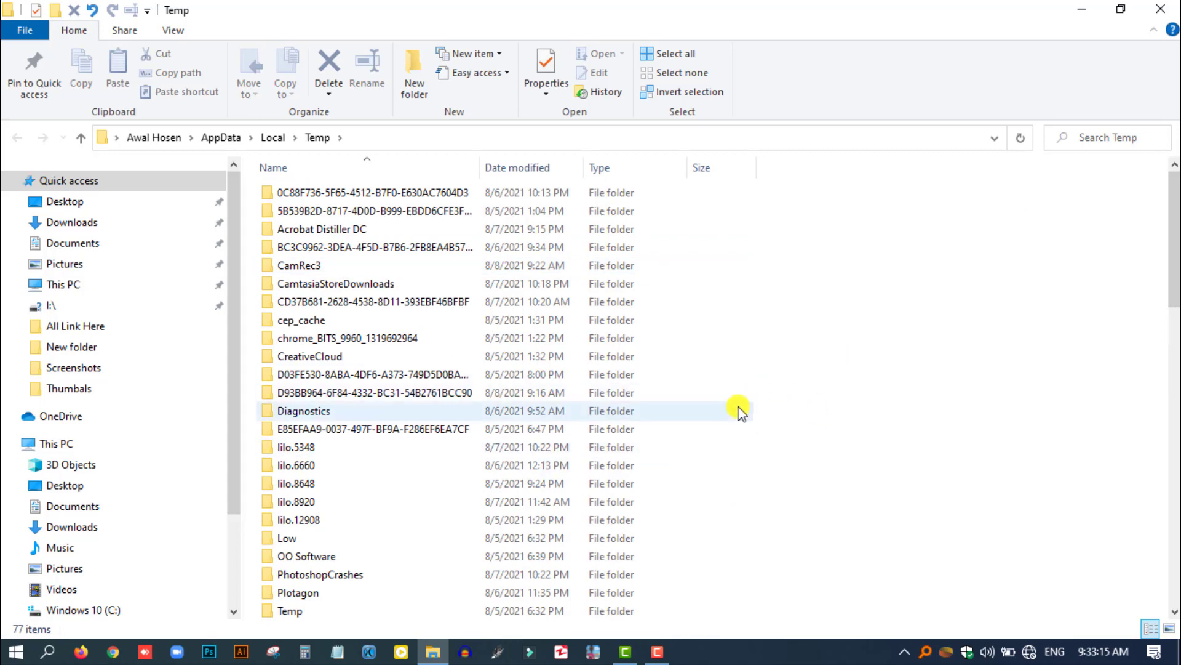
{"action": "left_click", "coordinate": [685, 54]}
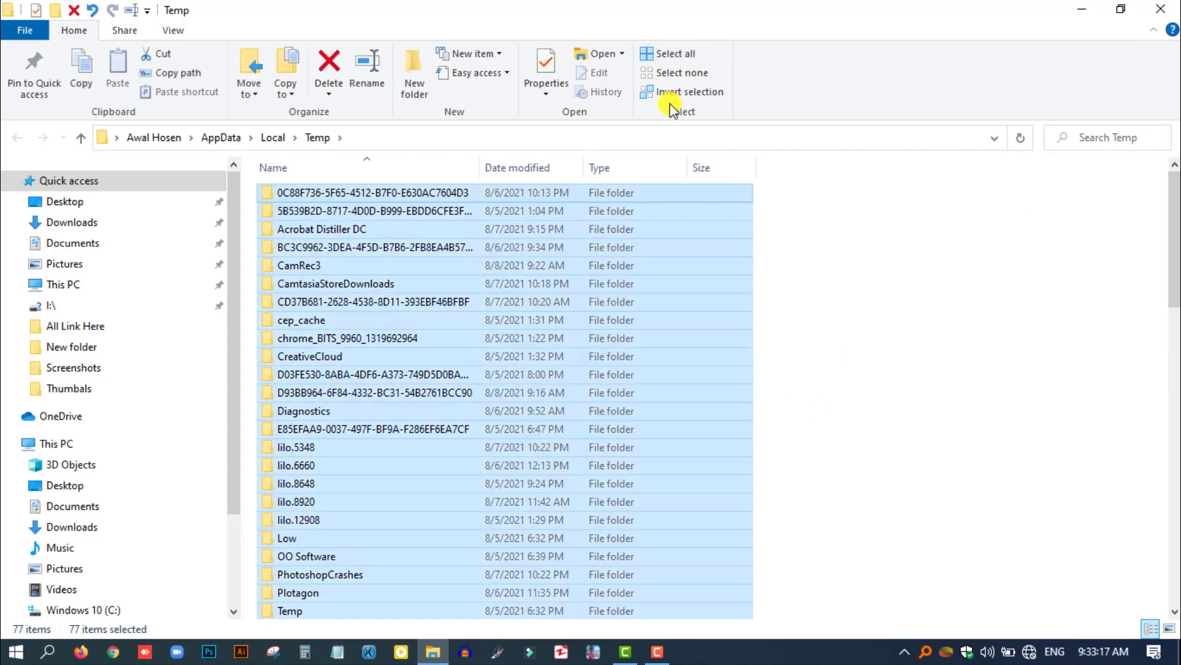
{"action": "left_click", "coordinate": [328, 66]}
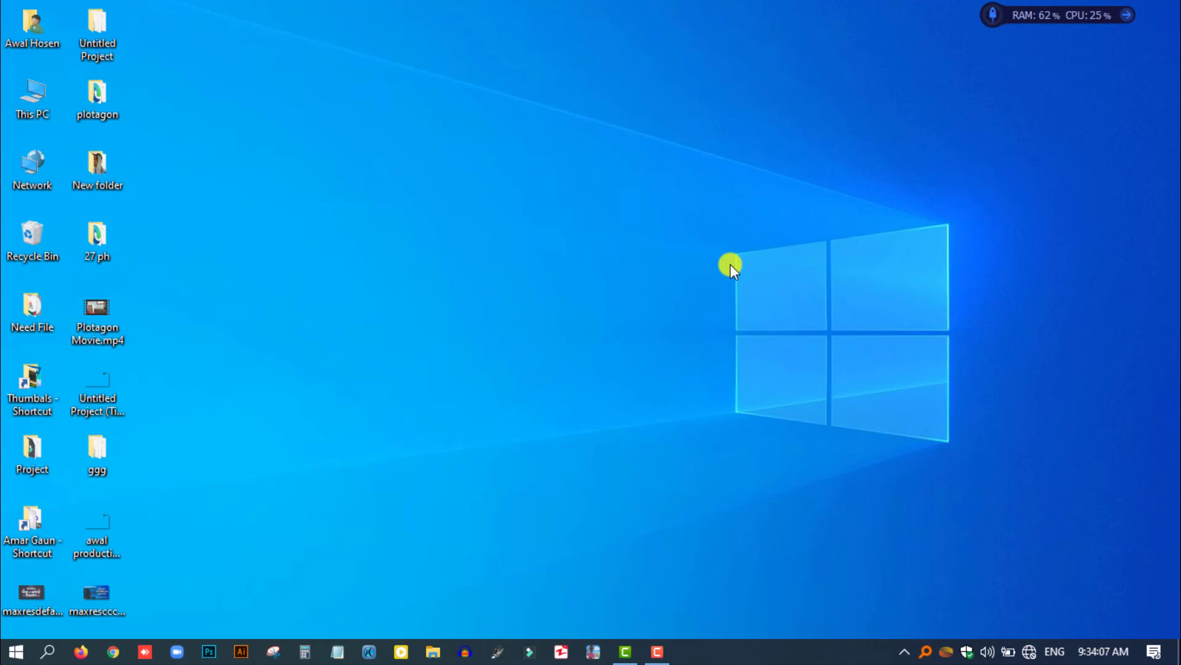
Open This PC and start Disk Cleanup from the properties of New Volume (D:).
{"action": "double_click", "coordinate": [28, 97]}
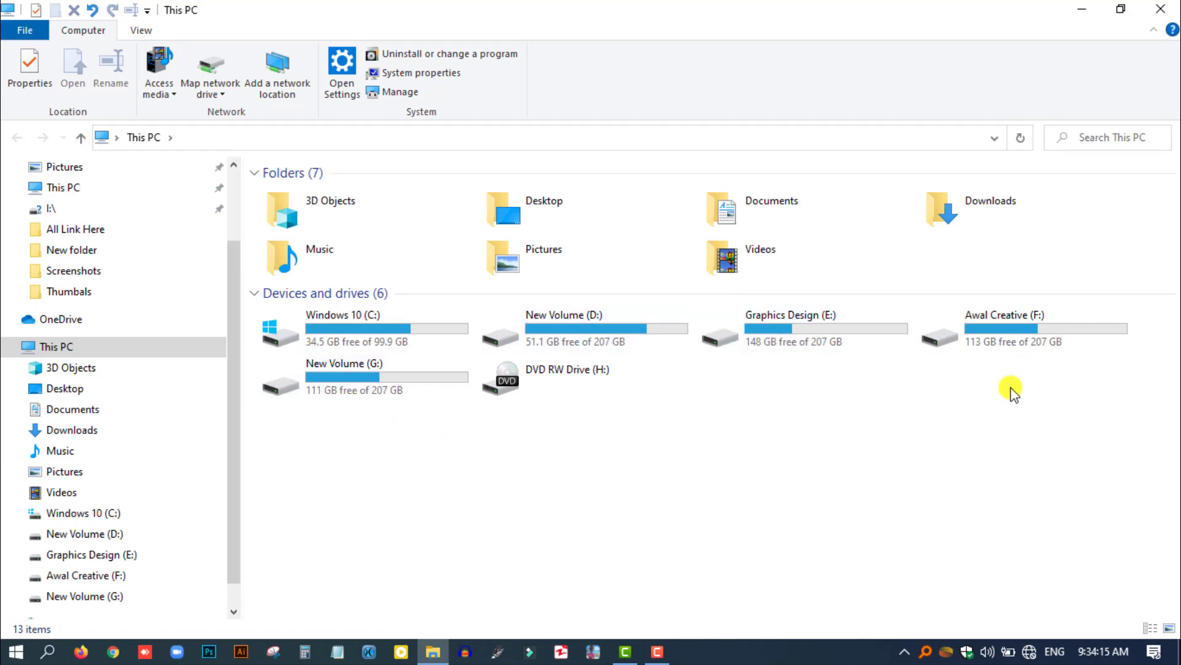
{"action": "left_click", "coordinate": [591, 338]}
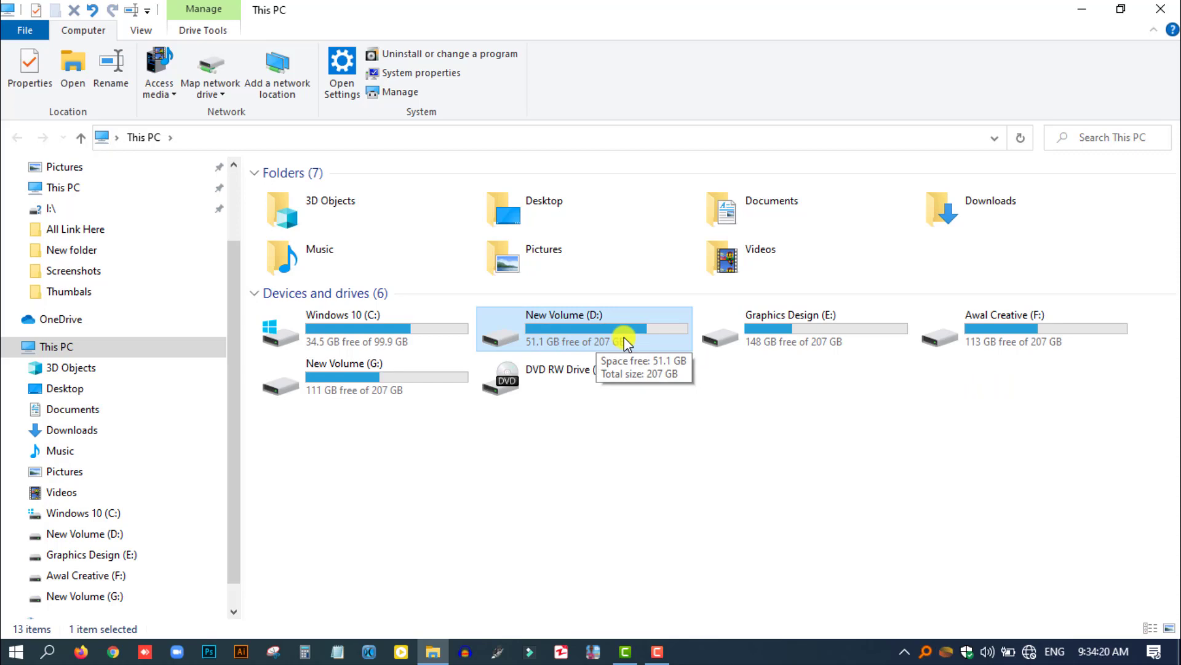
{"action": "right_click", "coordinate": [614, 330]}
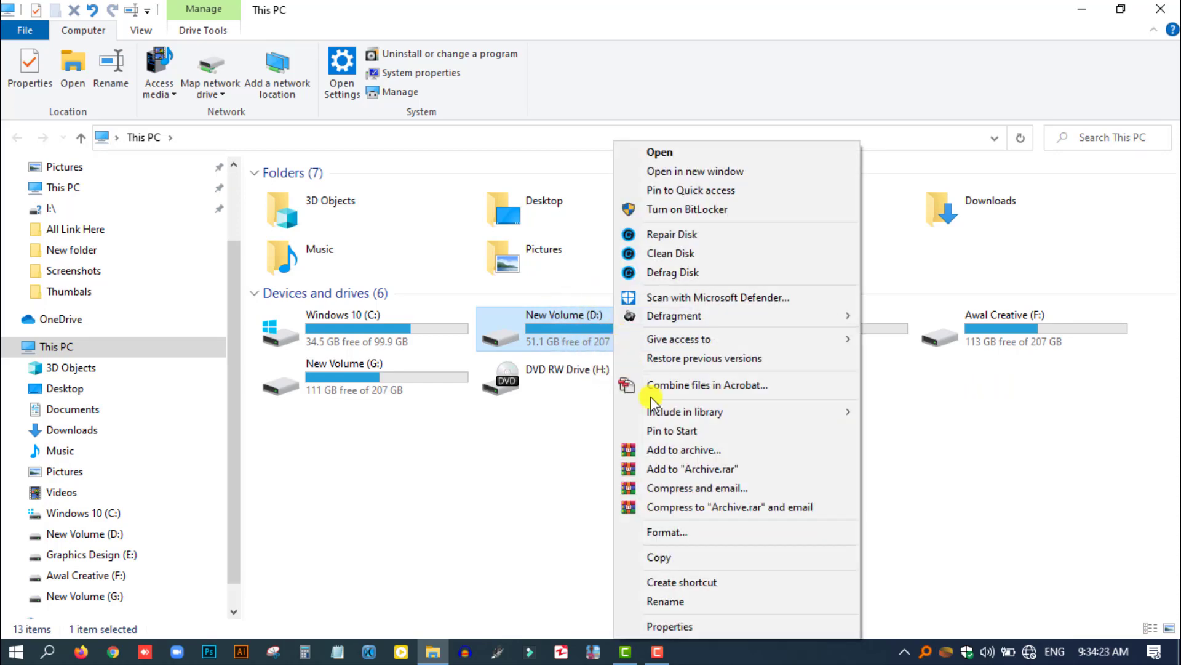
{"action": "left_click", "coordinate": [695, 625]}
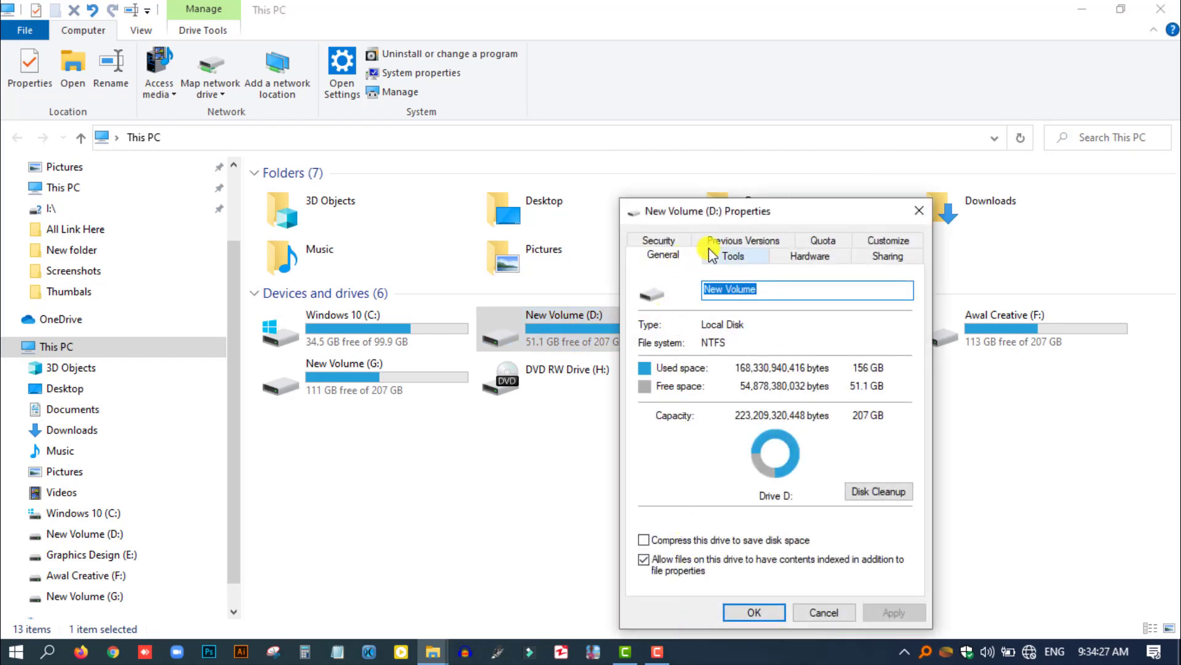
{"action": "left_click", "coordinate": [884, 496]}
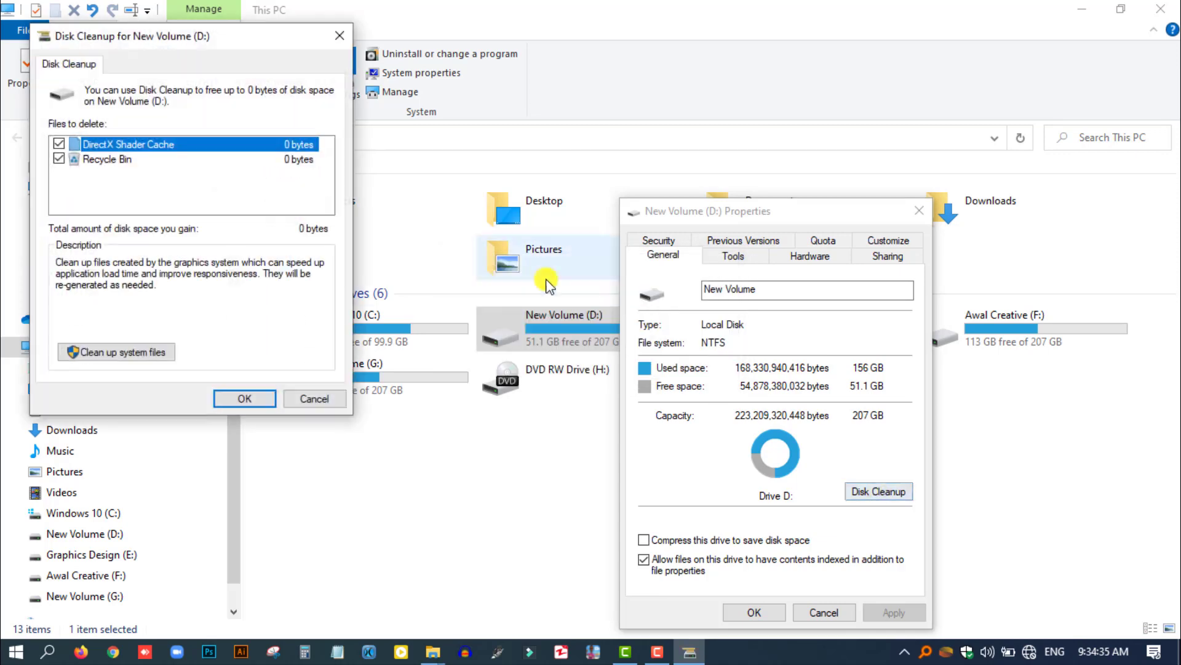
Permanently delete the DirectX Shader Cache and Recycle Bin files on New Volume (D:) and close the drive's properties.
{"action": "left_click_drag", "start_coordinate": [206, 36], "coordinate": [486, 151]}
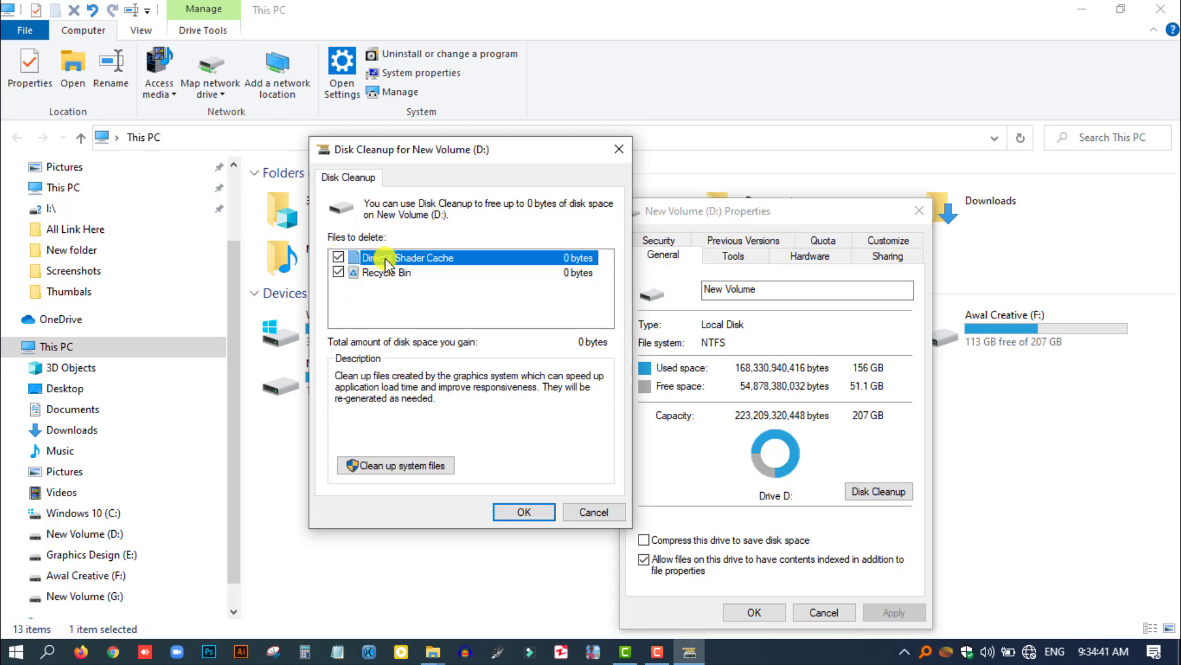
{"action": "left_click", "coordinate": [515, 512]}
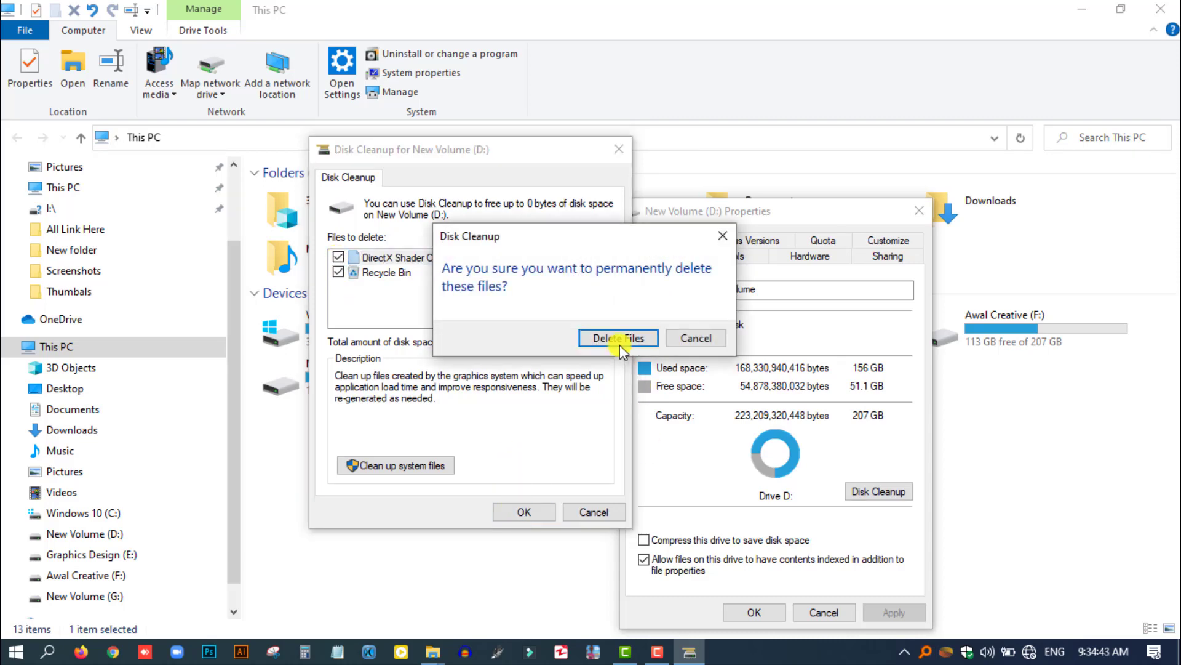
{"action": "left_click", "coordinate": [619, 340]}
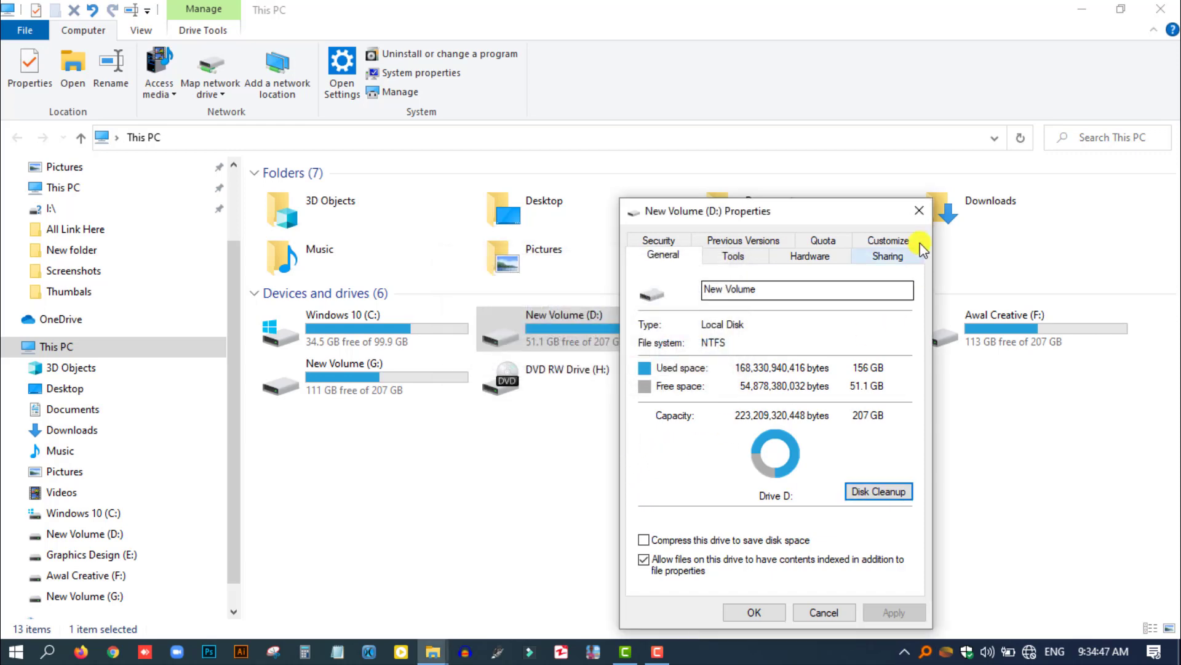
{"action": "left_click", "coordinate": [919, 213]}
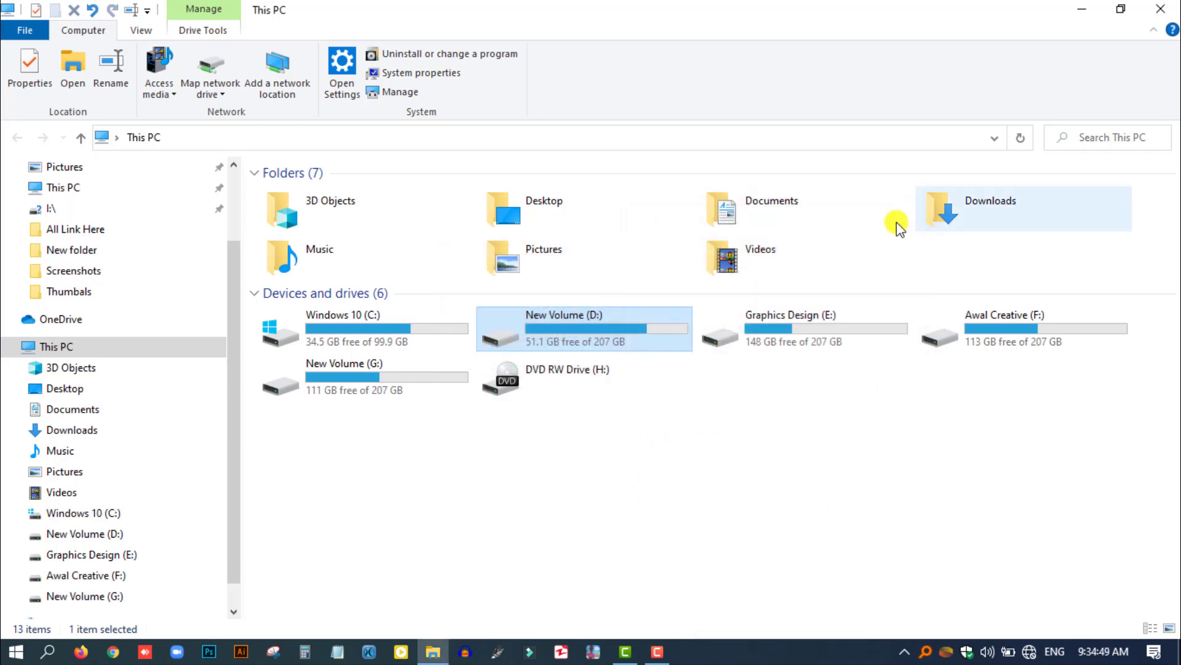
Open the properties of Windows 10 (C:) and start Disk Cleanup for that drive.
{"action": "left_click", "coordinate": [432, 338]}
{"action": "right_click", "coordinate": [433, 338]}
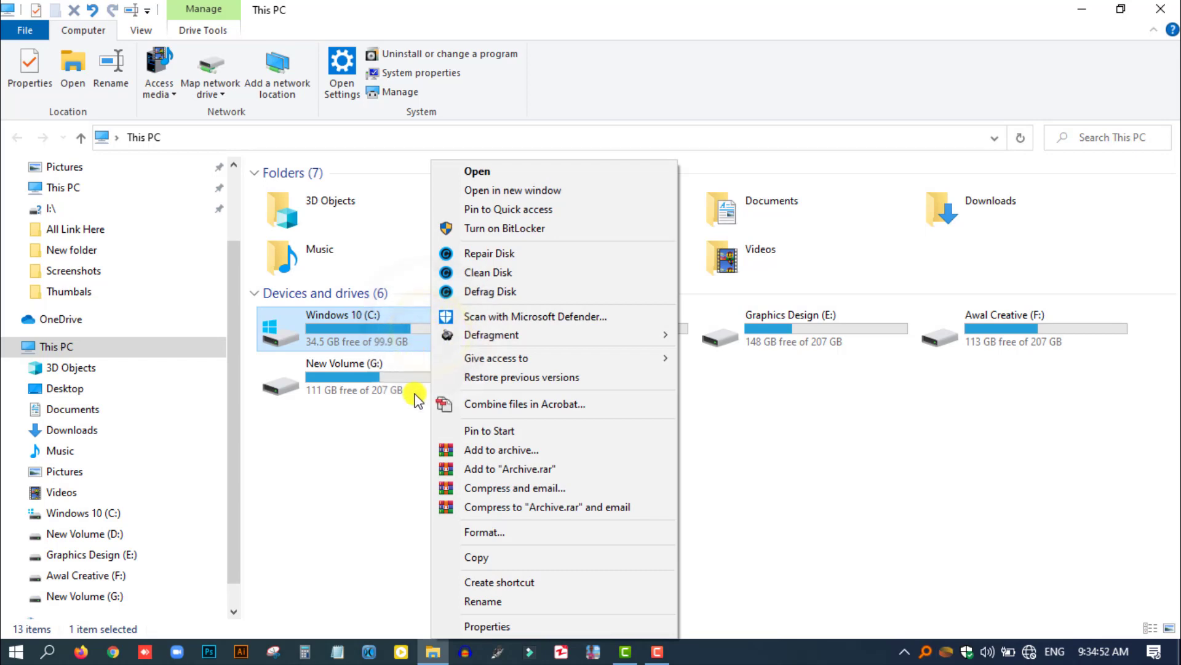
{"action": "left_click", "coordinate": [486, 626]}
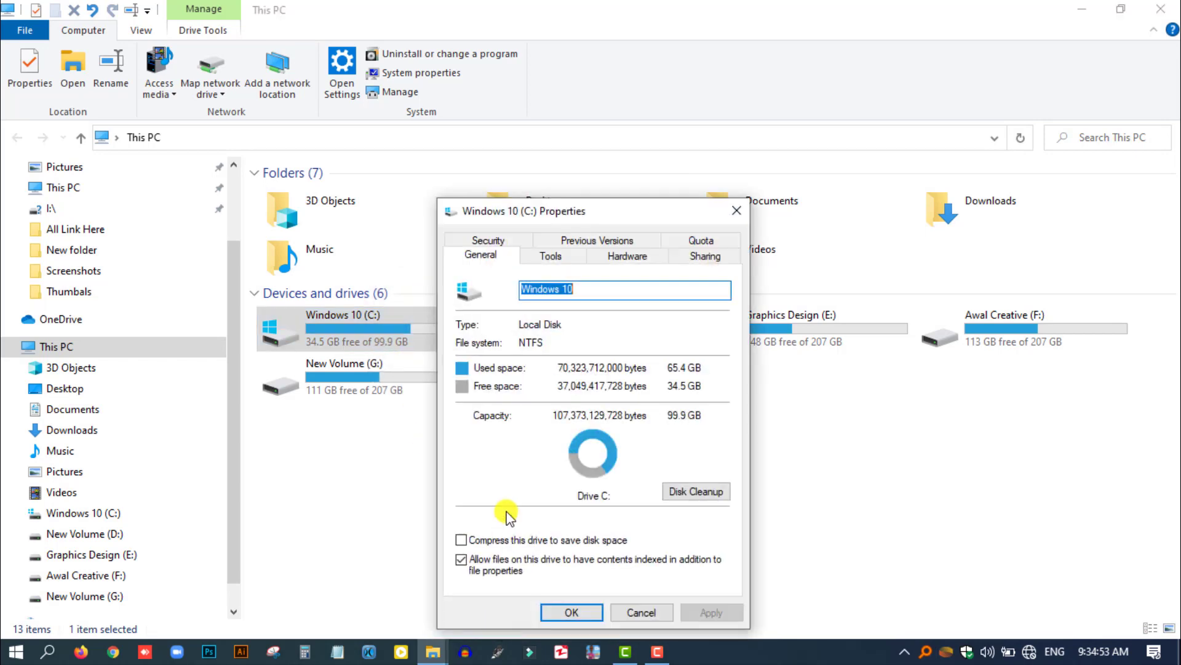
{"action": "left_click", "coordinate": [692, 492]}
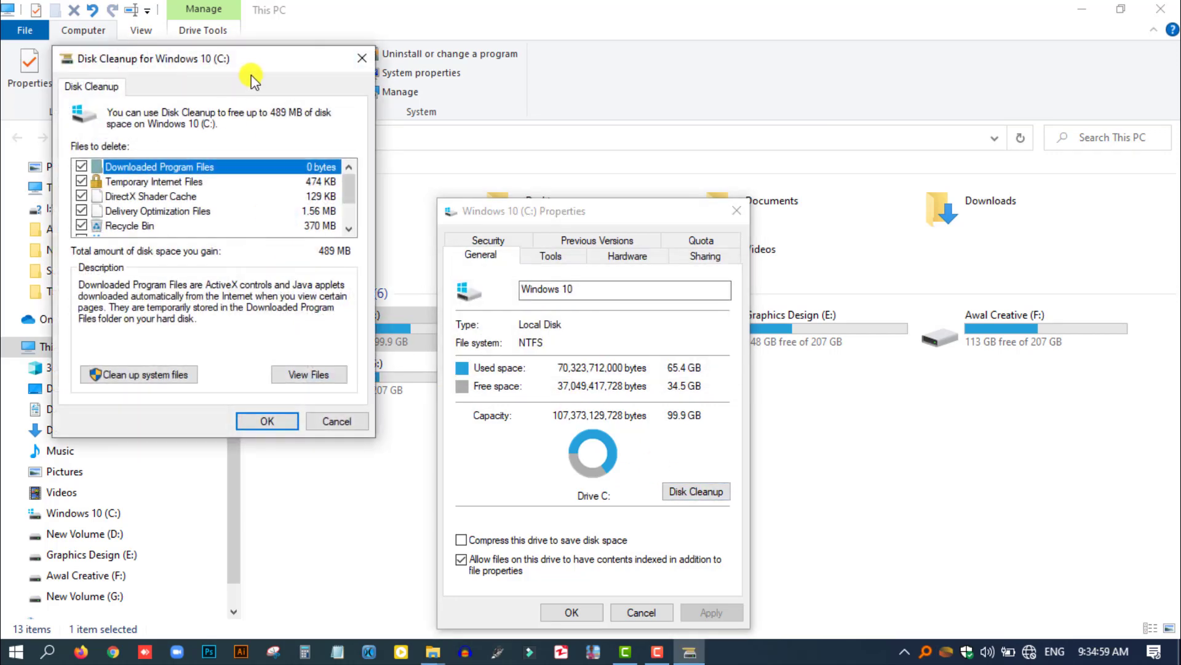
{"action": "left_click_drag", "start_coordinate": [273, 61], "coordinate": [576, 114]}
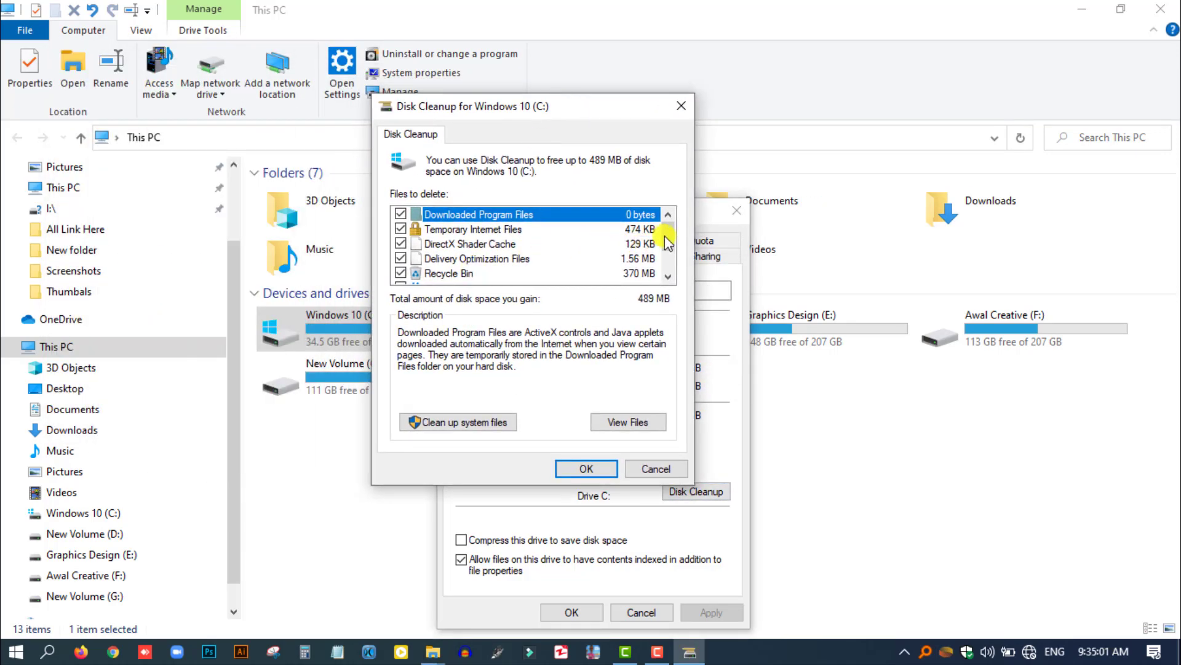
Permanently delete the checked cleanup files on Windows 10 (C:), accept the drive's properties, and return to the desktop.
{"action": "mouse_move", "coordinate": [668, 232]}
{"action": "left_mouse_down"}
{"action": "mouse_move", "coordinate": [672, 274]}
{"action": "mouse_move", "coordinate": [669, 212]}
{"action": "left_mouse_up"}
{"action": "left_click", "coordinate": [587, 469]}
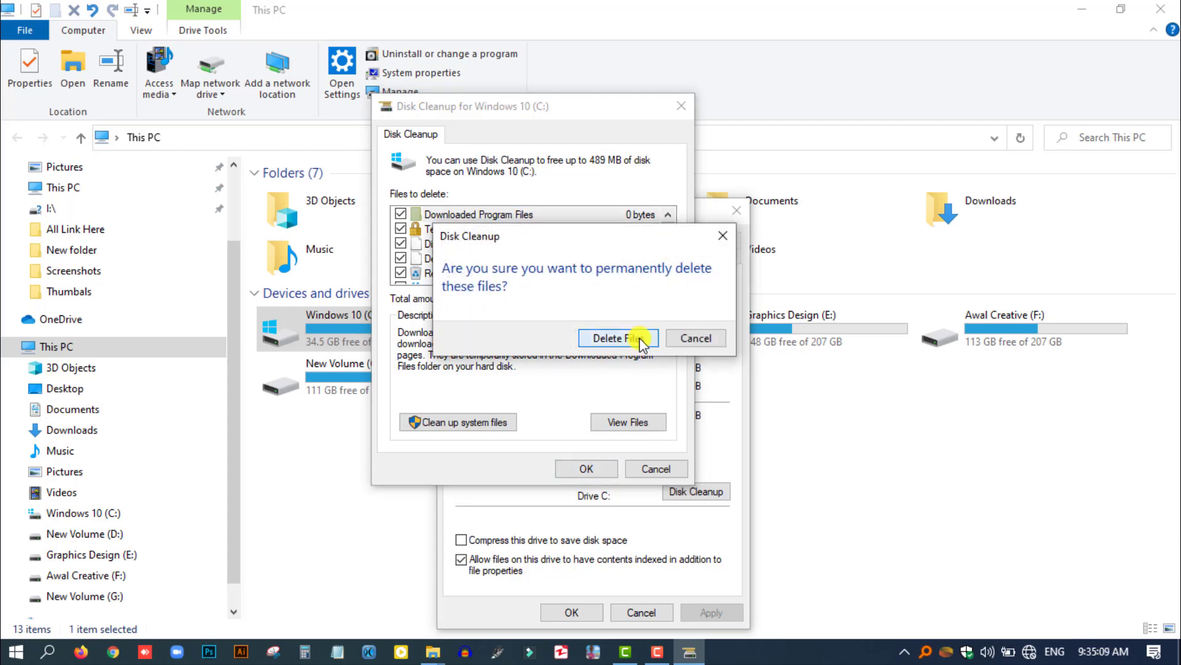
{"action": "left_click", "coordinate": [617, 338]}
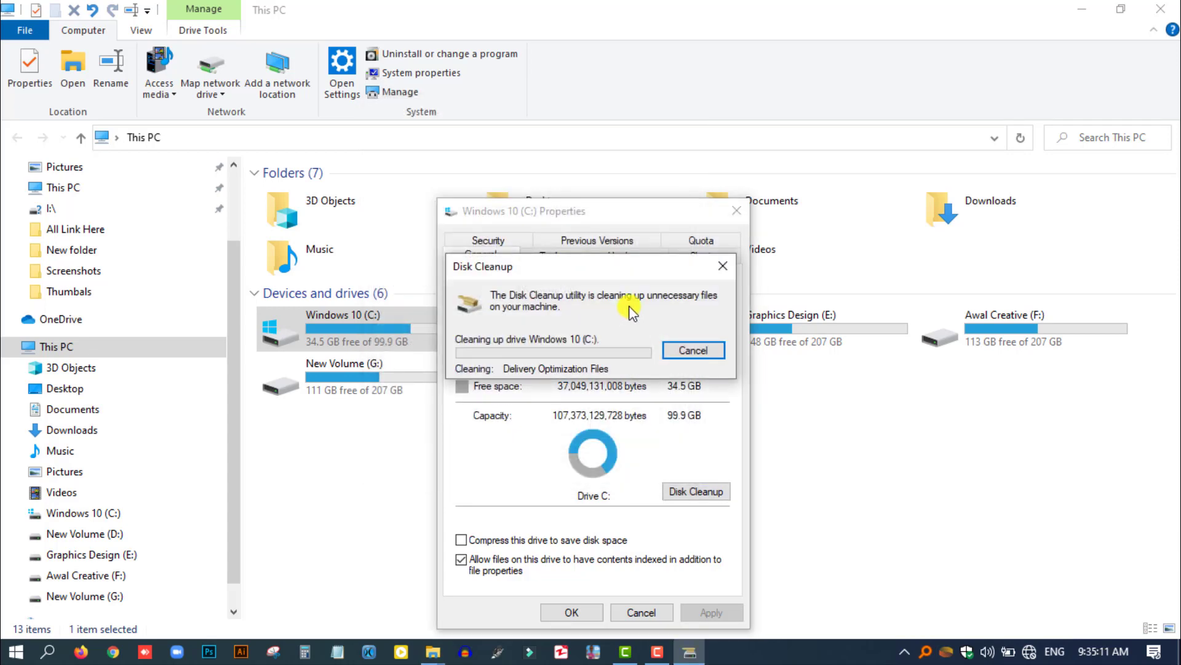
{"action": "left_click_drag", "start_coordinate": [618, 266], "coordinate": [941, 413]}
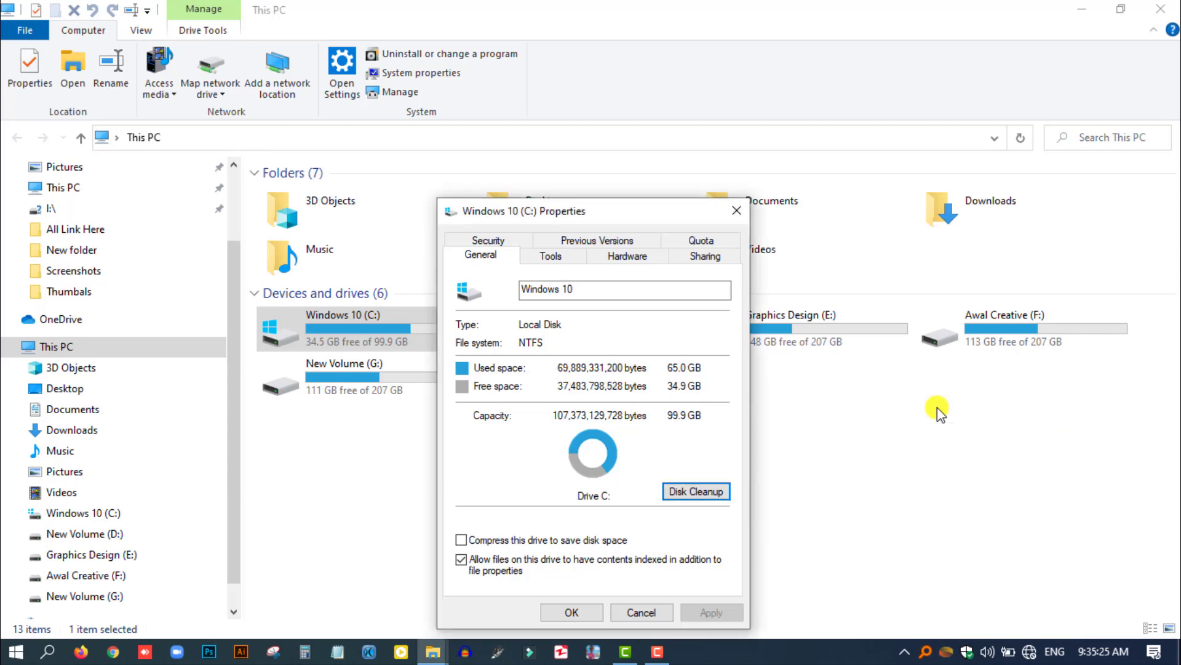
{"action": "left_click", "coordinate": [575, 611]}
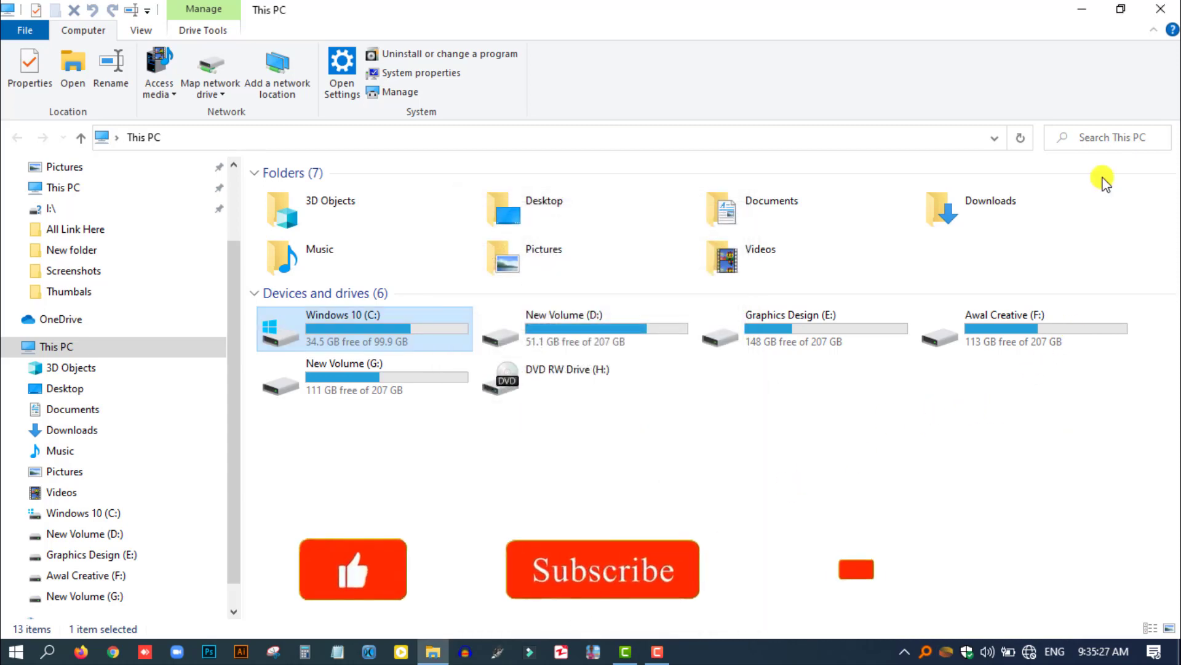
{"action": "key", "text": "super+d"}
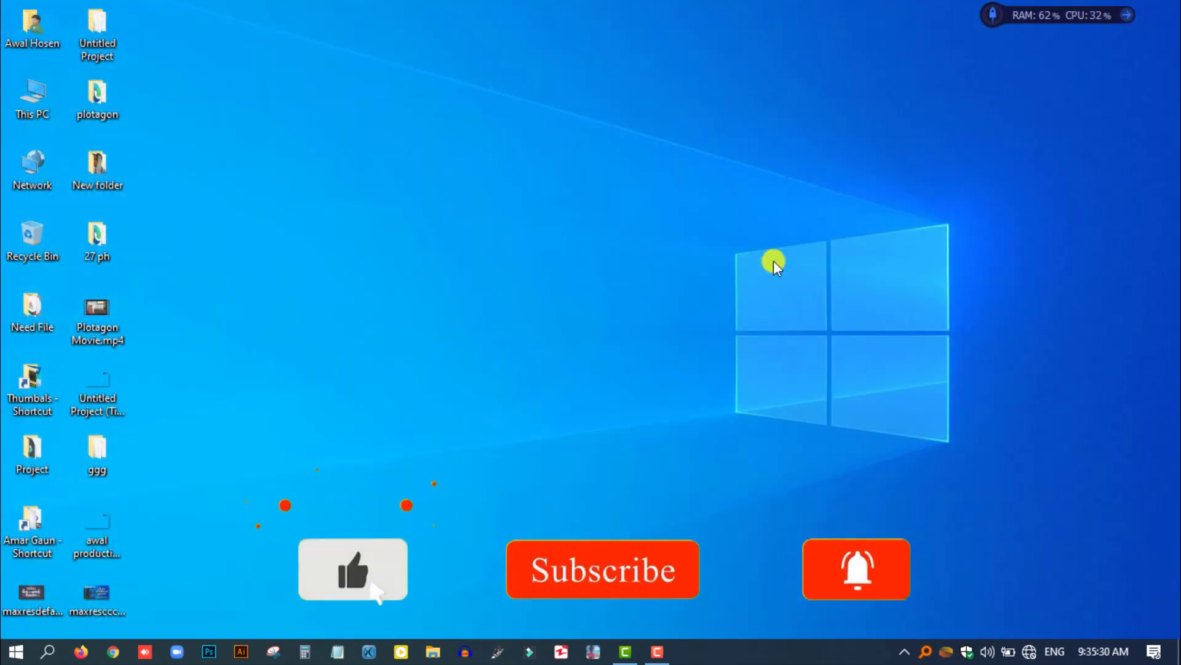